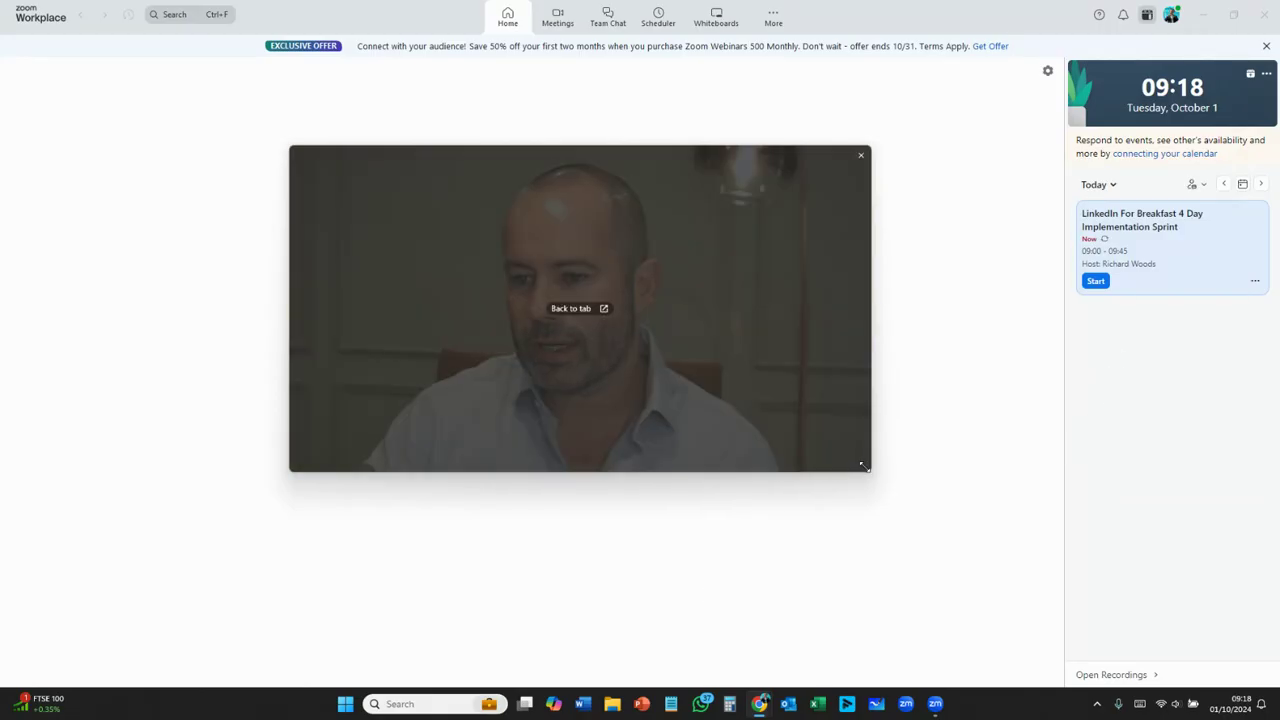
Open the background and effects settings from the account profile, with the floating video window shrunk and moved aside.
{"action": "left_click_drag", "start_coordinate": [873, 475], "coordinate": [691, 354]}
{"action": "left_click_drag", "start_coordinate": [611, 346], "coordinate": [395, 245]}
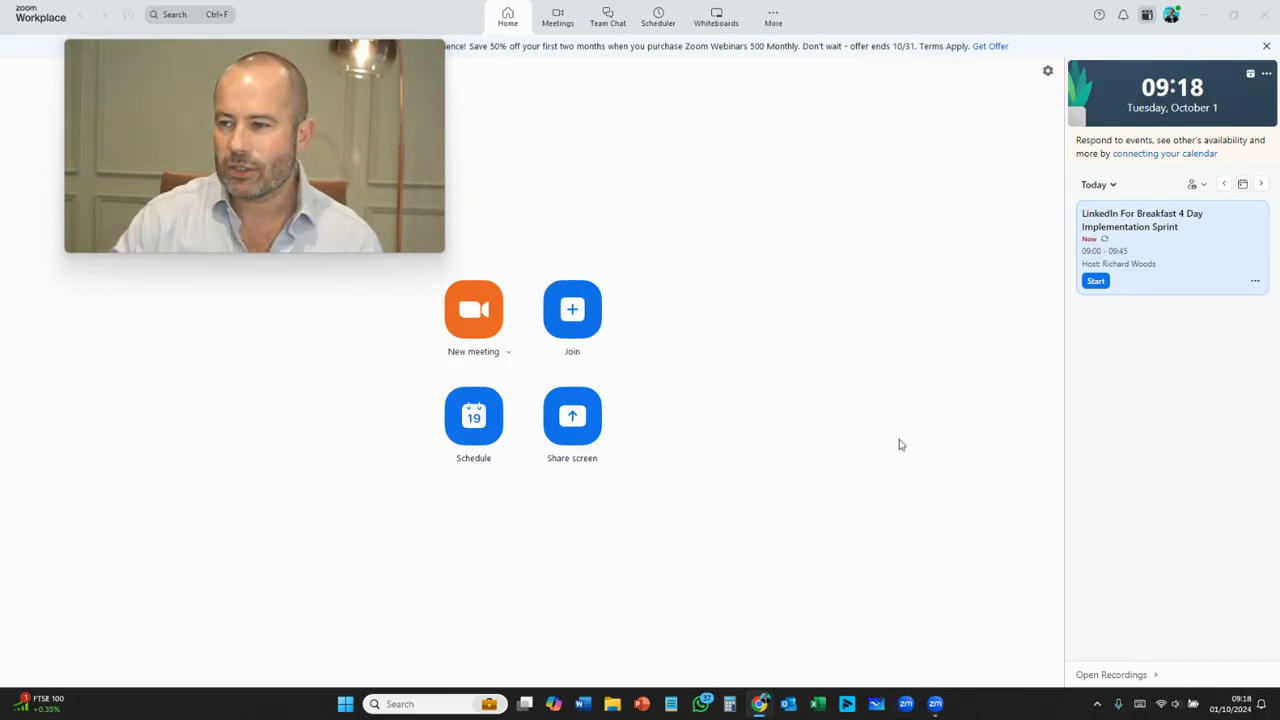
{"action": "left_click", "coordinate": [1172, 16]}
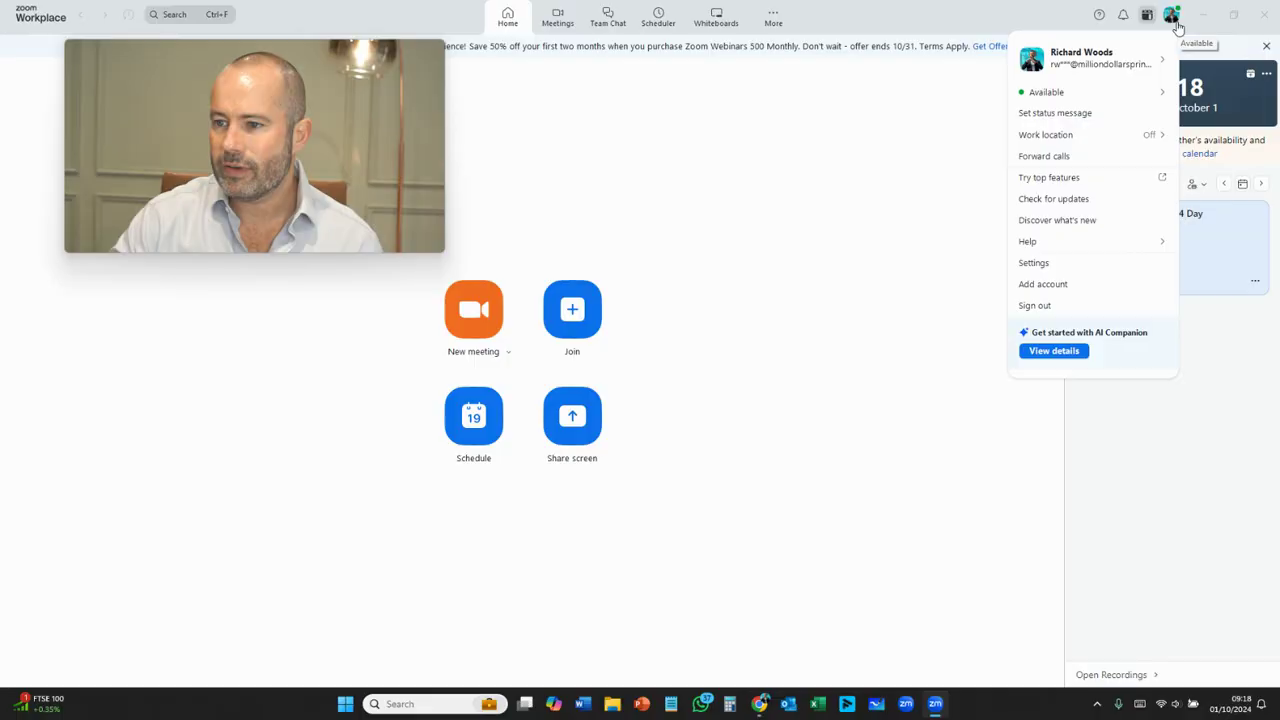
{"action": "left_click", "coordinate": [1052, 270]}
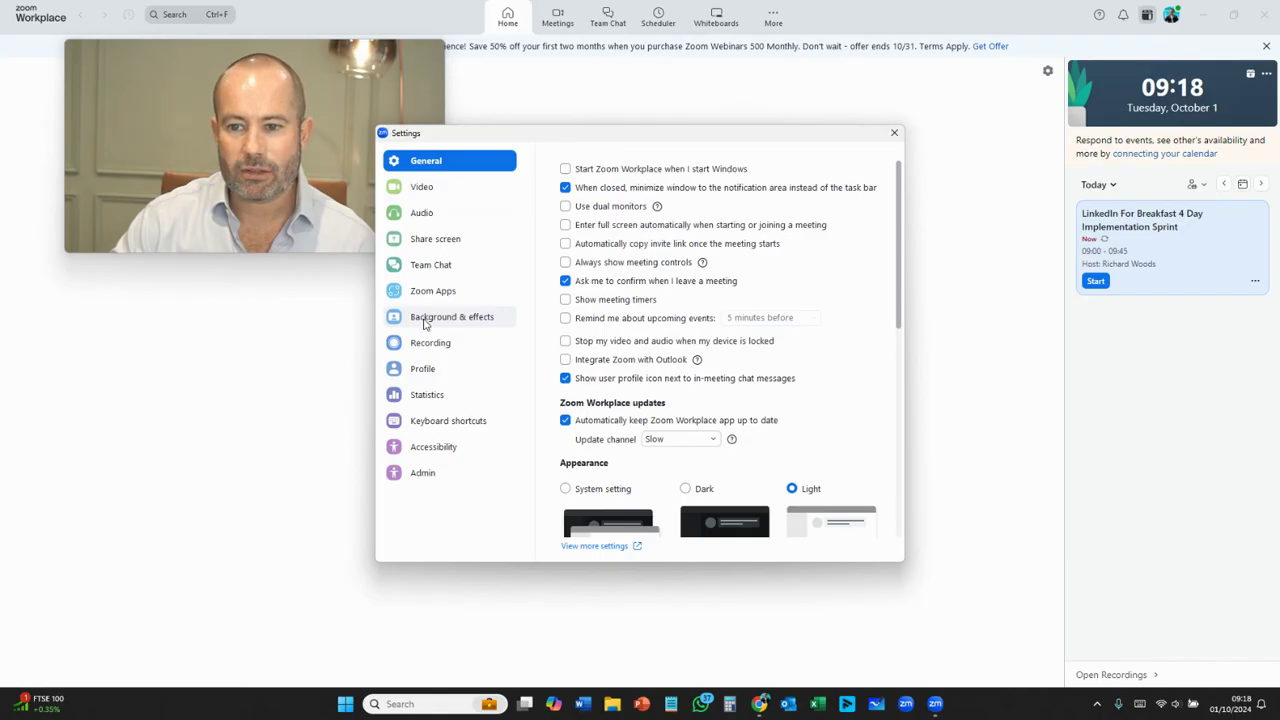
{"action": "left_click", "coordinate": [427, 319]}
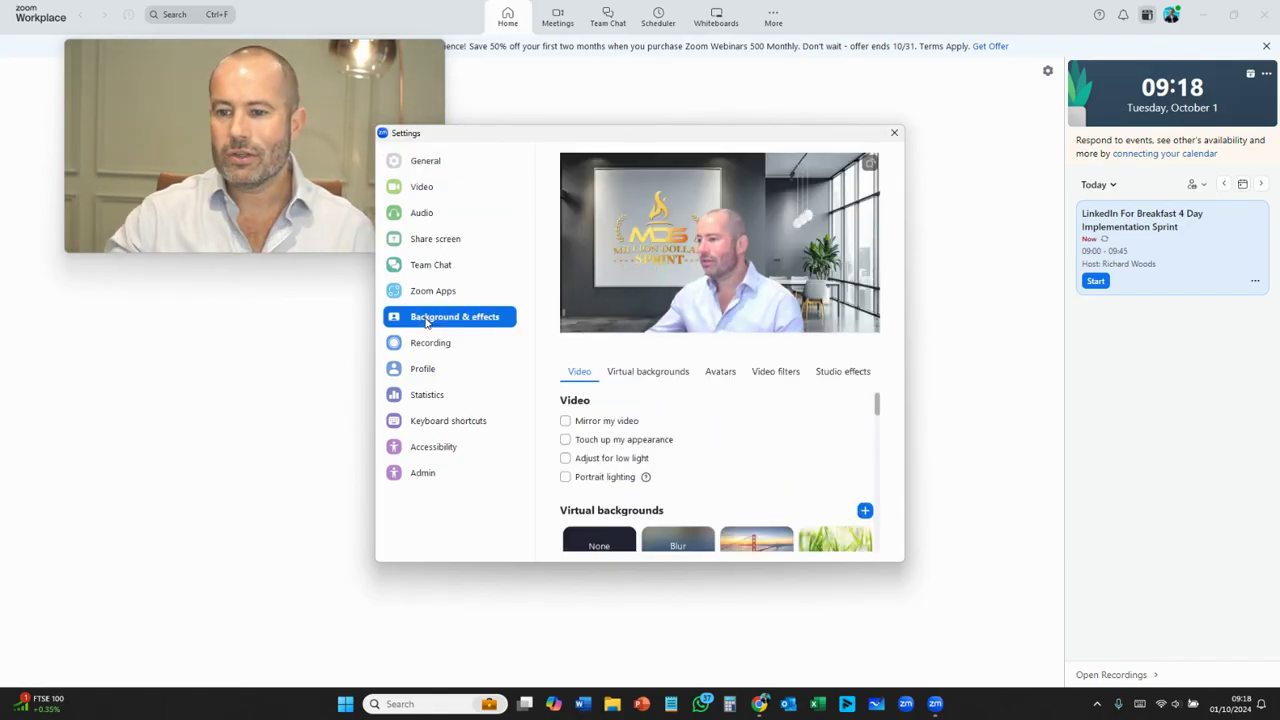
Try out the San Francisco, grass, Beach and Northern Lights virtual backgrounds one after another.
{"action": "scroll", "coordinate": [790, 433], "scroll_direction": "down", "scroll_amount": 3}
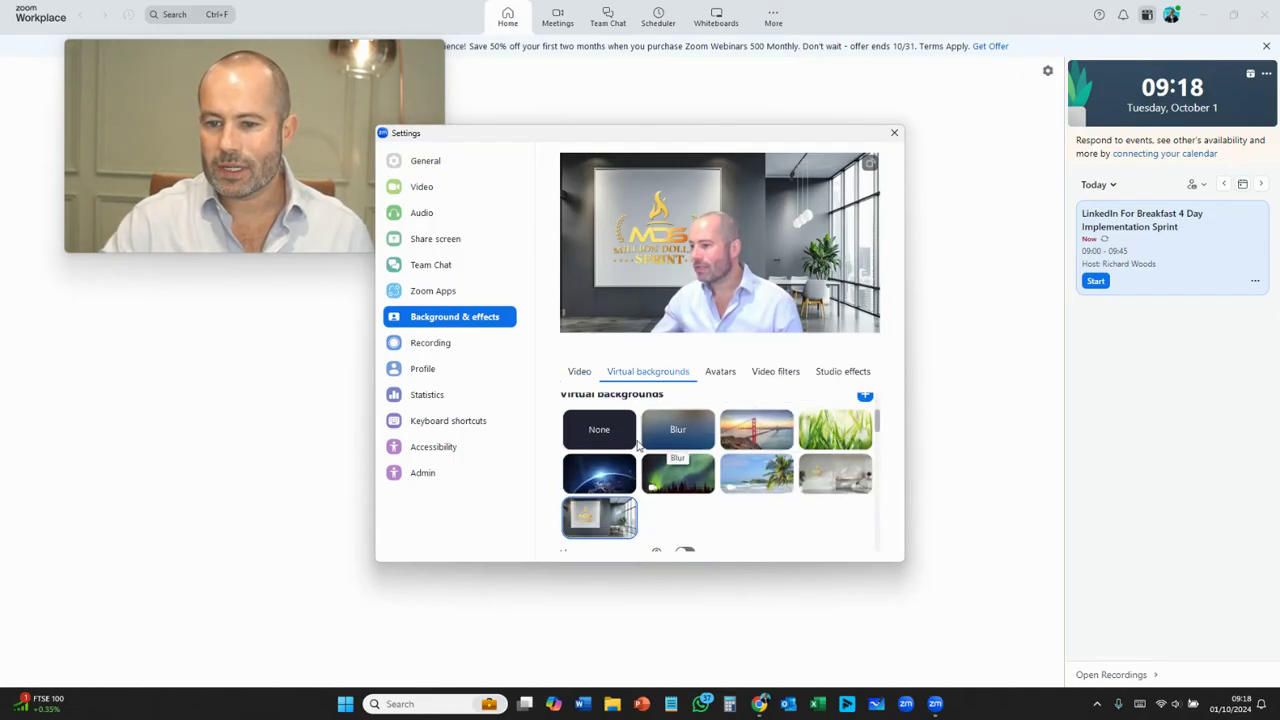
{"action": "left_click", "coordinate": [752, 435]}
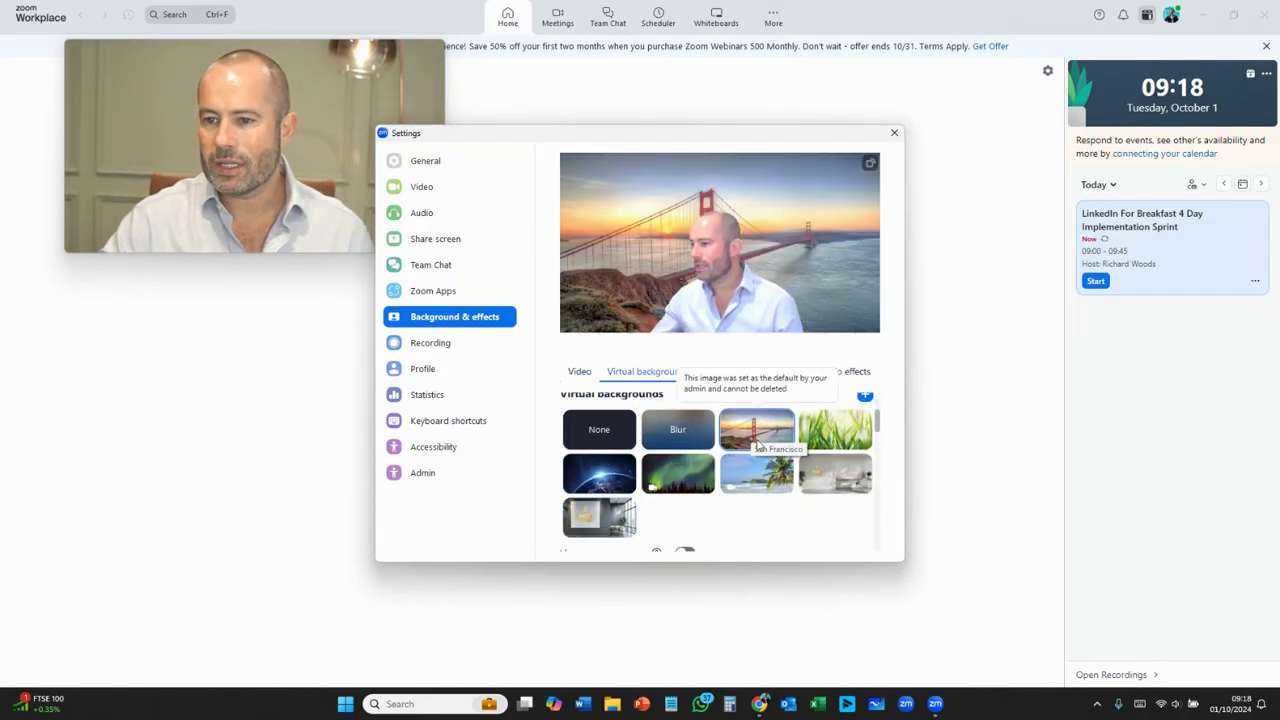
{"action": "left_click", "coordinate": [838, 440]}
{"action": "left_click", "coordinate": [744, 484]}
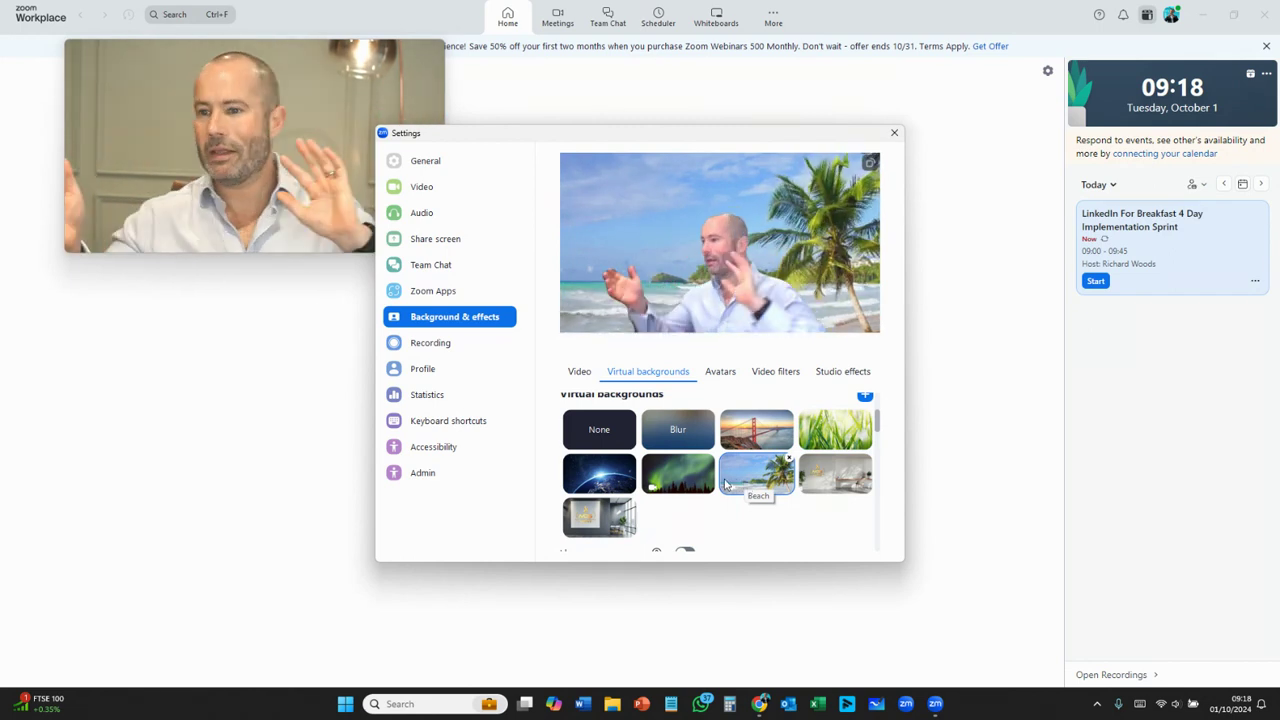
{"action": "left_click", "coordinate": [661, 485]}
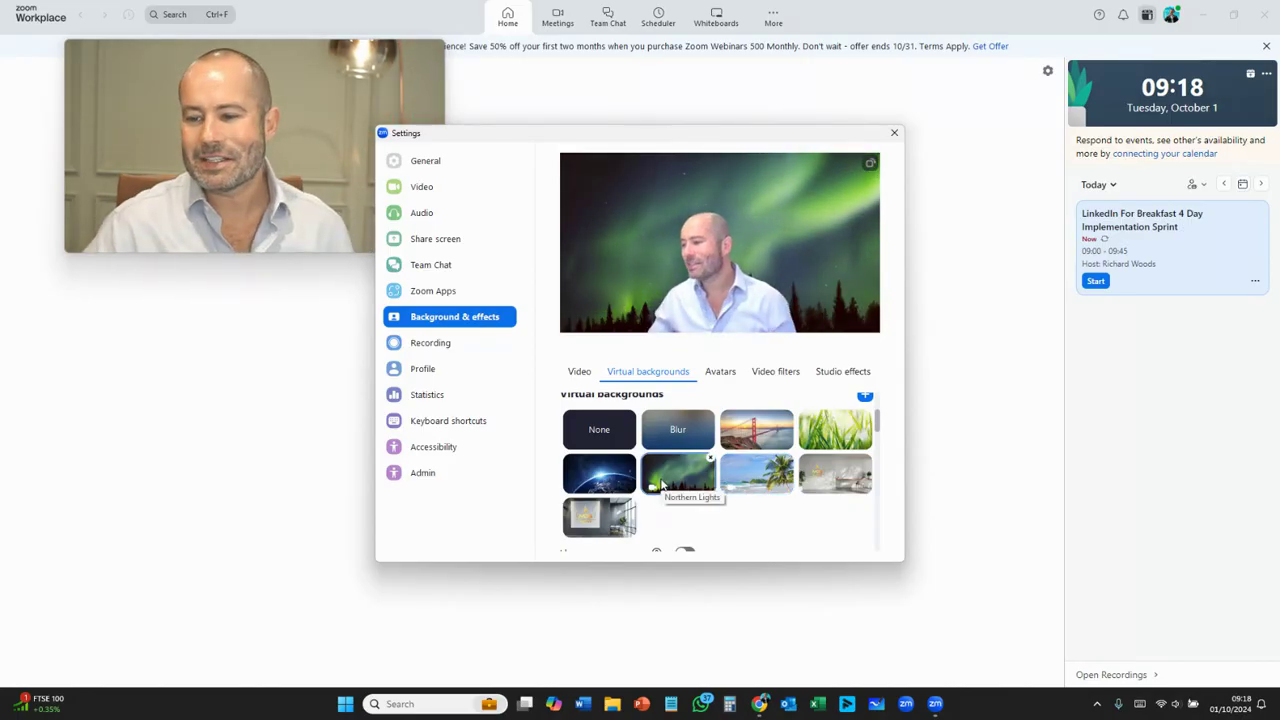
Add the desktop image "MDS Zoom Virtual Background 2" as a new virtual background.
{"action": "scroll", "coordinate": [820, 486], "scroll_direction": "up", "scroll_amount": 2}
{"action": "left_click", "coordinate": [865, 490]}
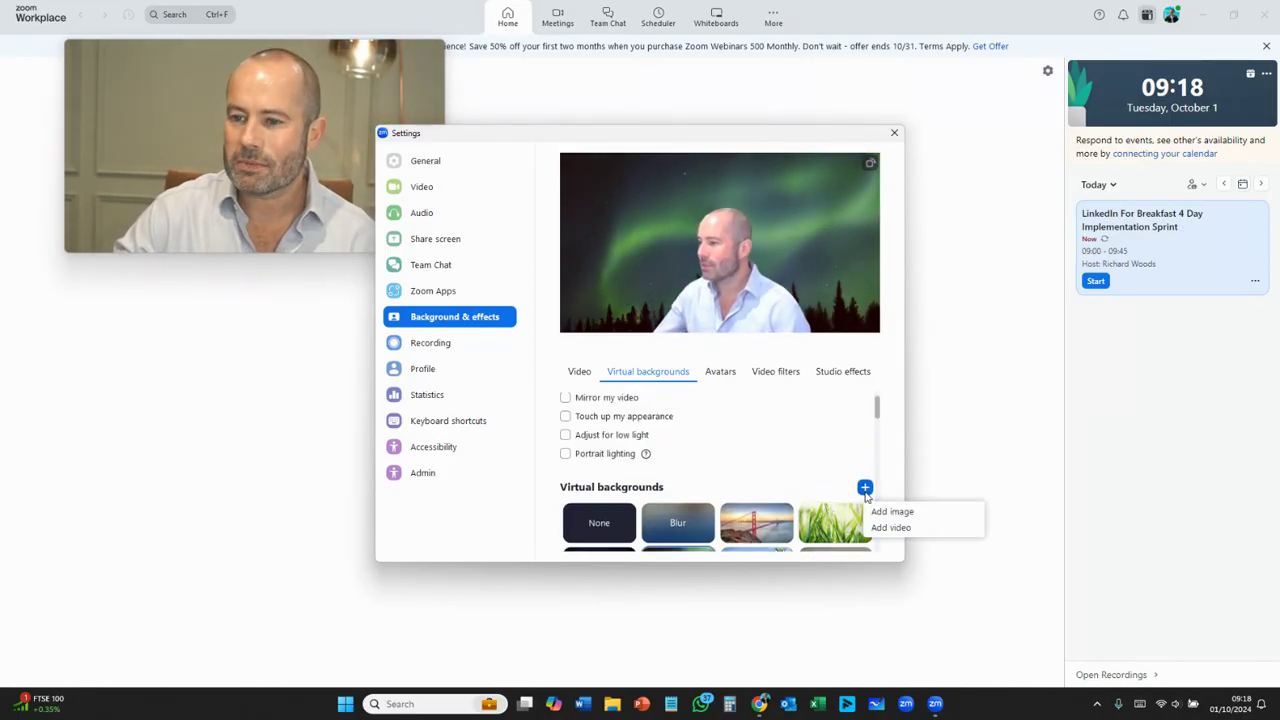
{"action": "left_click", "coordinate": [891, 512]}
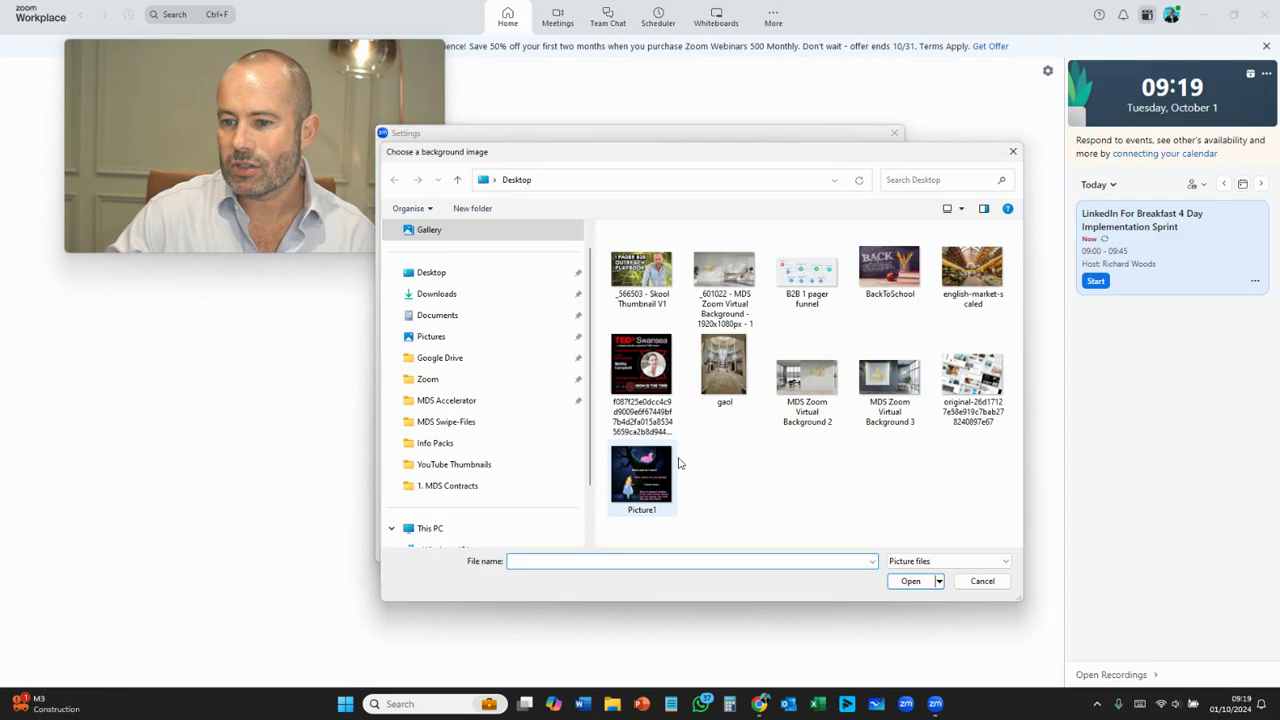
{"action": "left_click", "coordinate": [816, 392]}
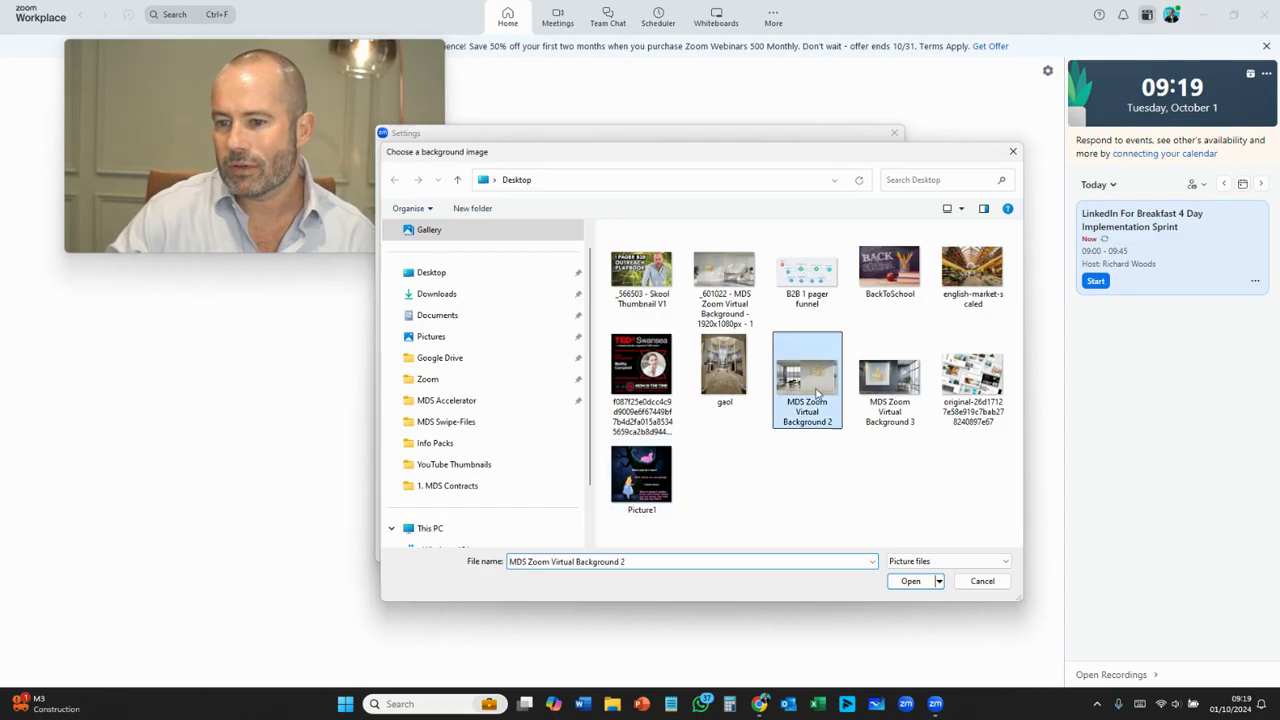
{"action": "left_click", "coordinate": [911, 582]}
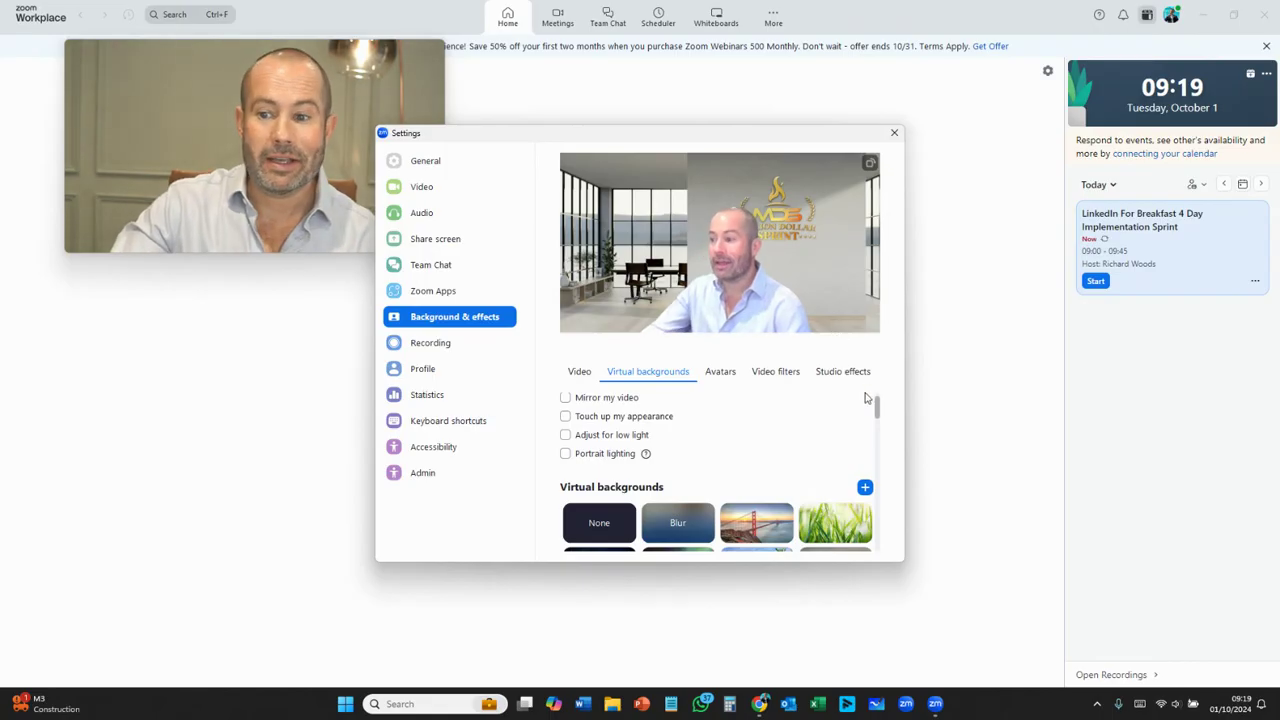
Try mirroring the video to compare the logo's orientation, then switch mirroring off again.
{"action": "scroll", "coordinate": [607, 420], "scroll_direction": "up", "scroll_amount": 1}
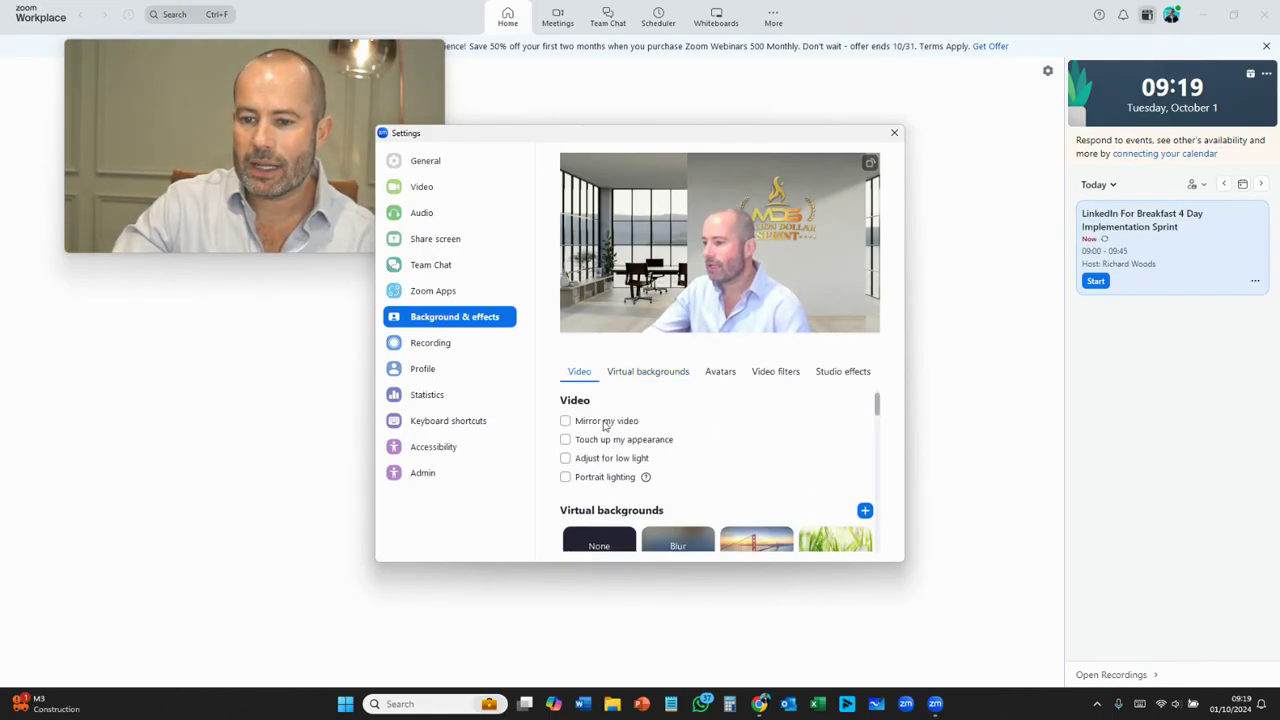
{"action": "left_click", "coordinate": [566, 421]}
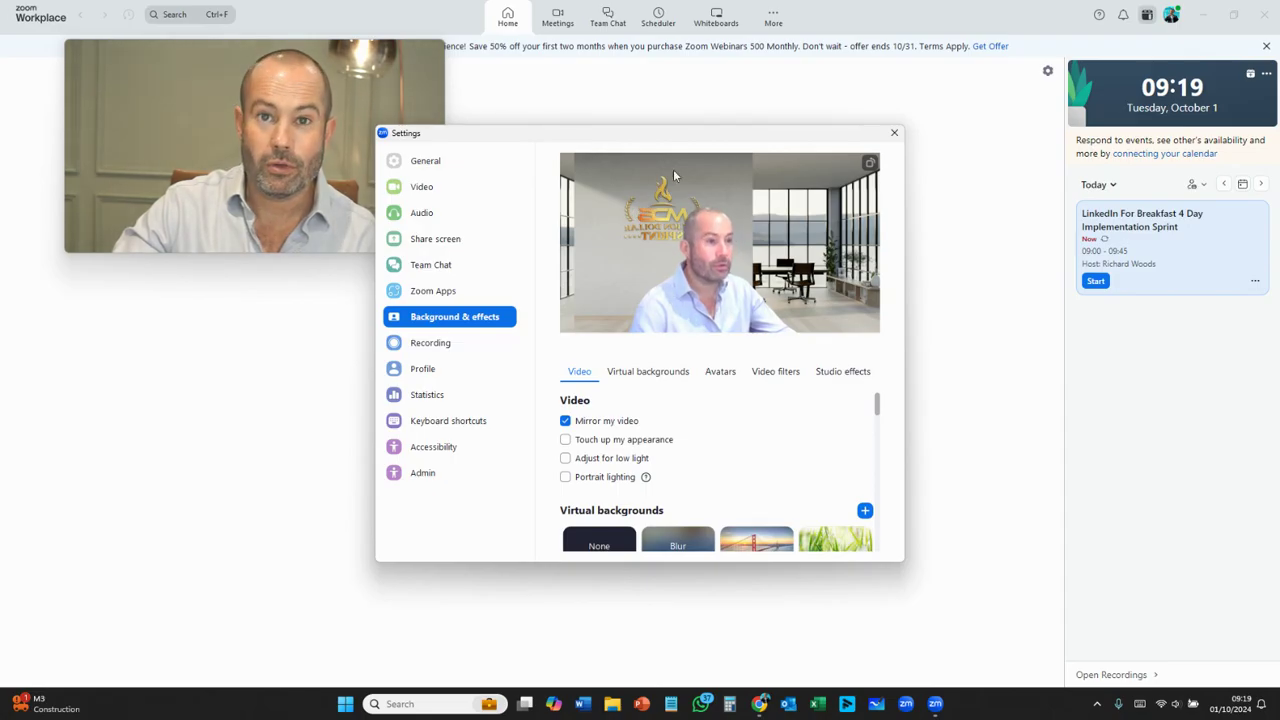
{"action": "left_click", "coordinate": [566, 424]}
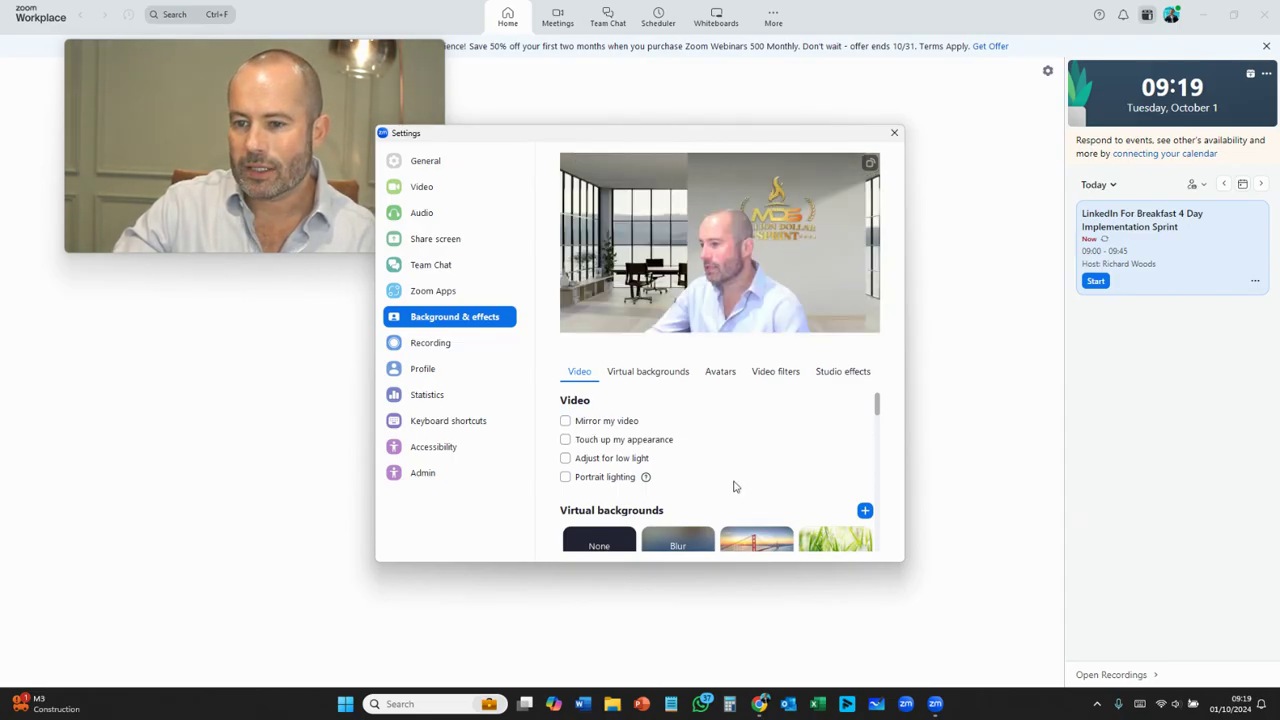
Leave the settings and start a new meeting in a maximised window.
{"action": "left_click", "coordinate": [894, 134]}
{"action": "left_click", "coordinate": [472, 312]}
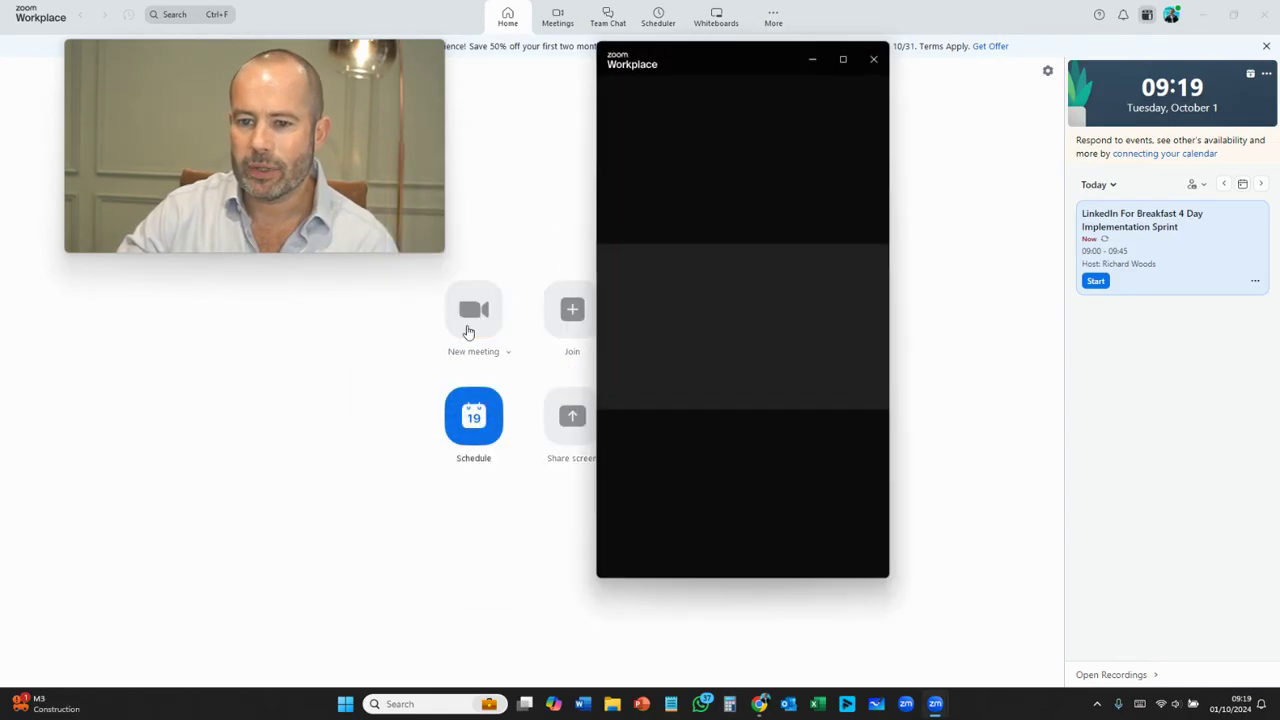
{"action": "left_click", "coordinate": [842, 60]}
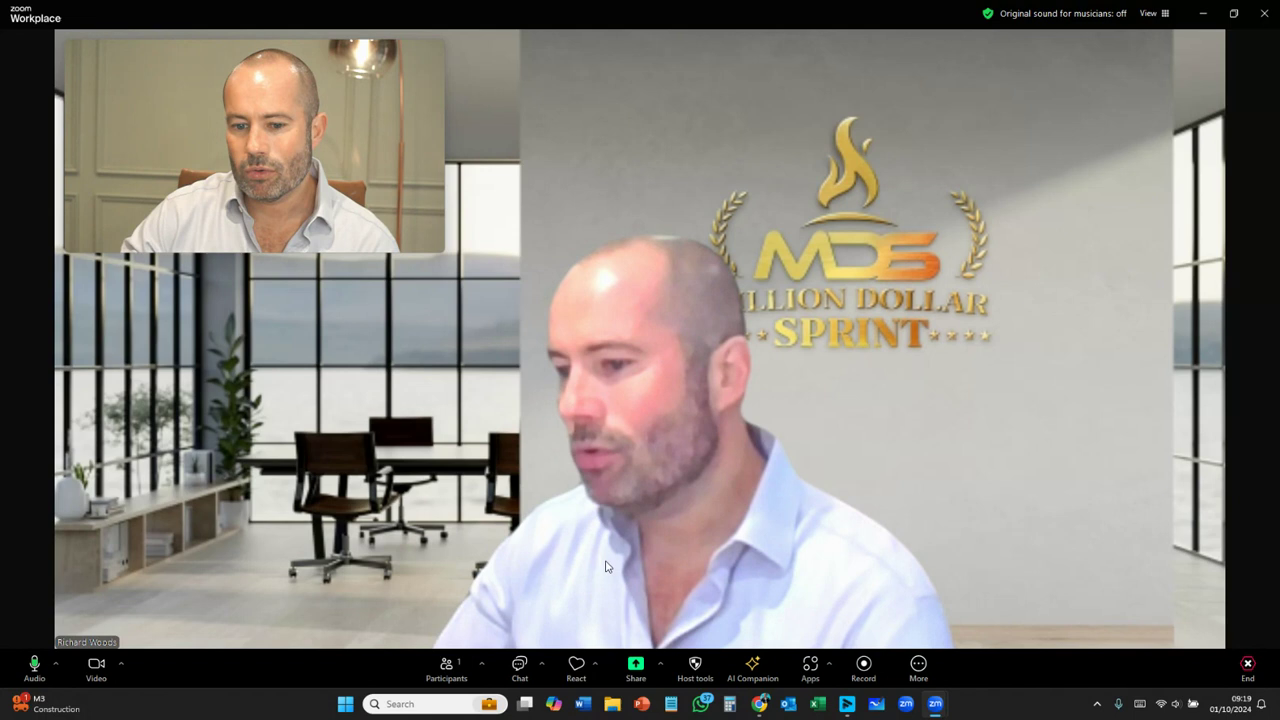
Switch the in-meeting virtual background to the image "_601022 - MDS Zoom Virtual Background - 1920x1080px - 1".
{"action": "left_click", "coordinate": [120, 666]}
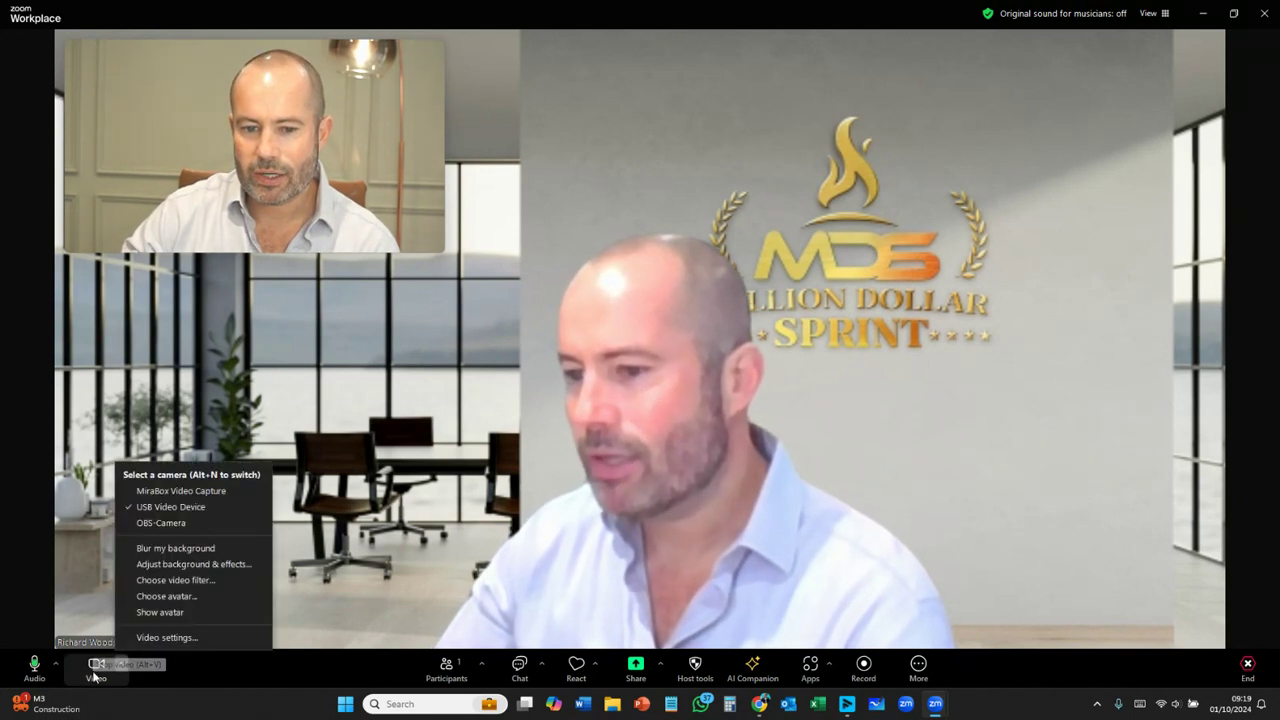
{"action": "left_click", "coordinate": [168, 566]}
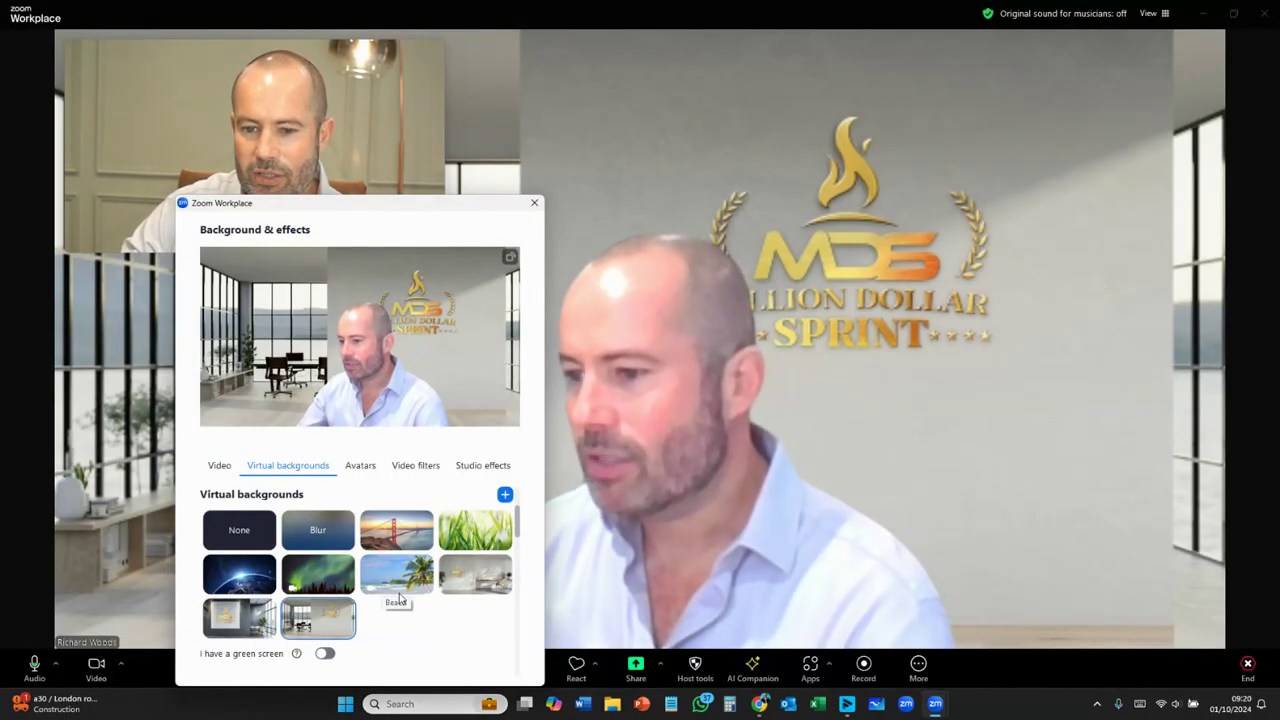
{"action": "left_click", "coordinate": [475, 576]}
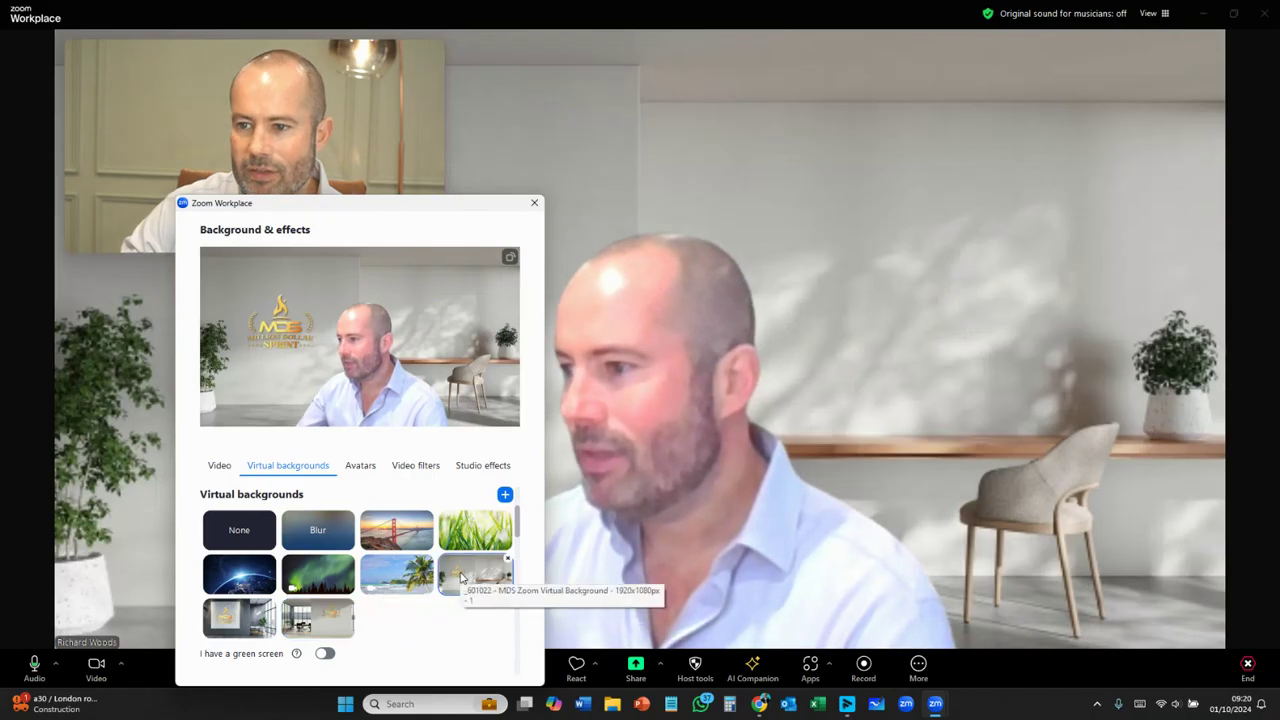
{"action": "left_click", "coordinate": [535, 201]}
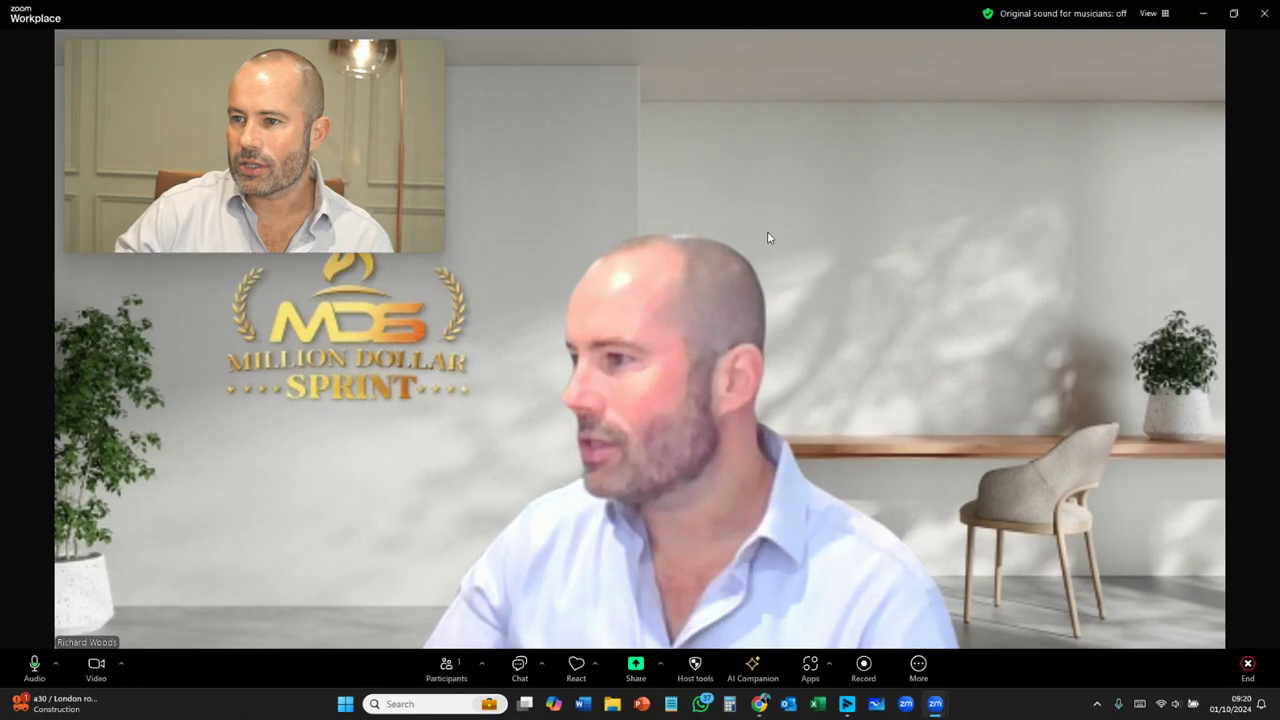
End the meeting and switch to Canva's Zoom virtual background templates page in Chrome, keeping the floating video out of the way.
{"action": "left_click", "coordinate": [1247, 665]}
{"action": "left_click", "coordinate": [1189, 603]}
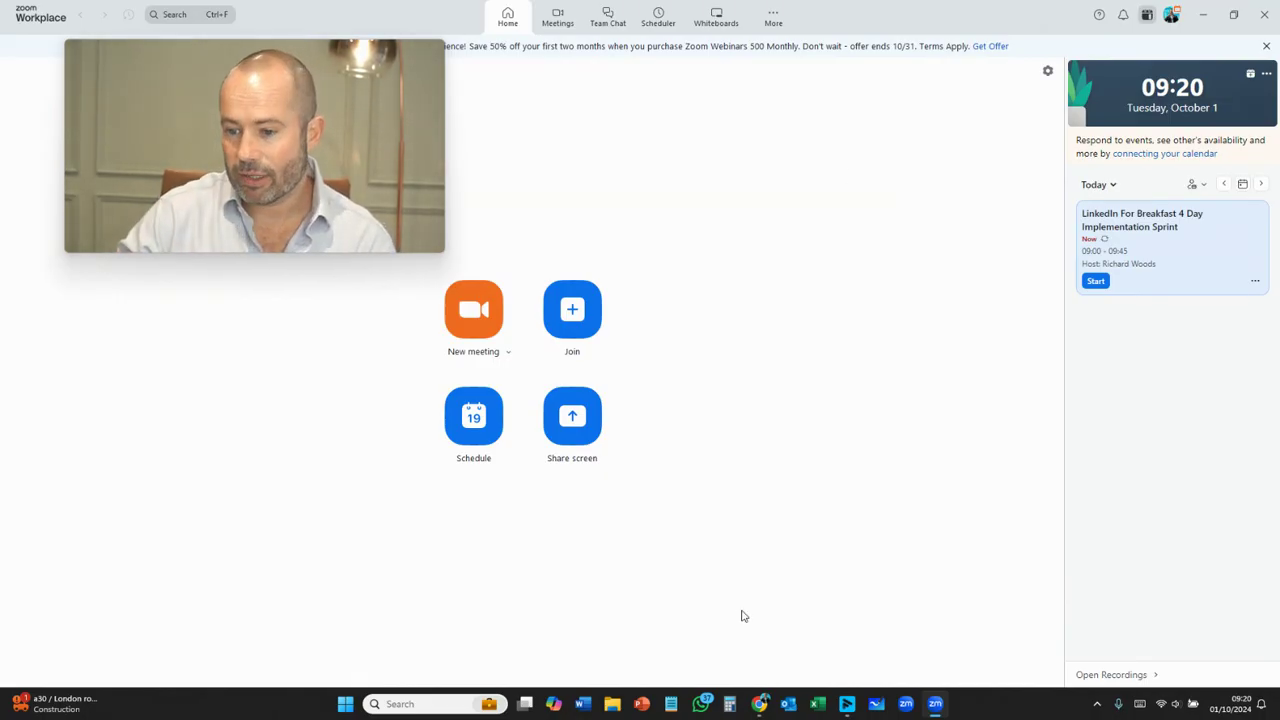
{"action": "left_click", "coordinate": [759, 704]}
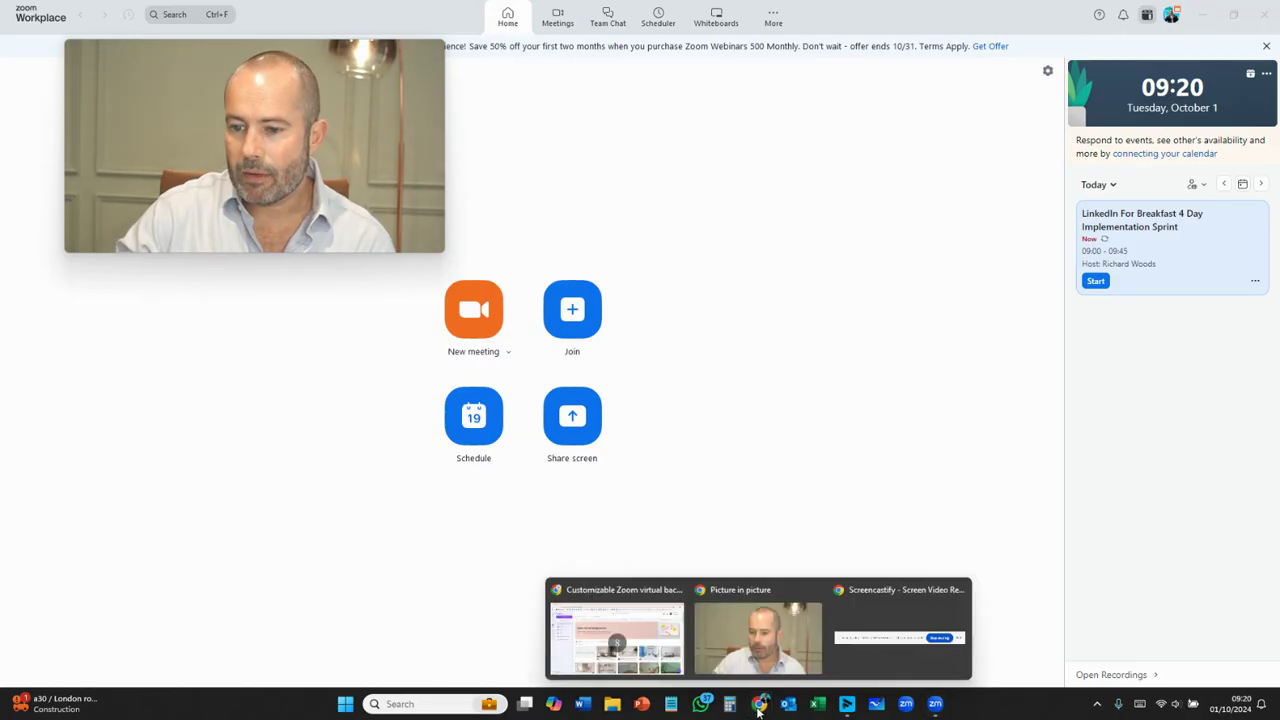
{"action": "left_click", "coordinate": [632, 634]}
{"action": "left_click_drag", "start_coordinate": [314, 177], "coordinate": [1160, 112]}
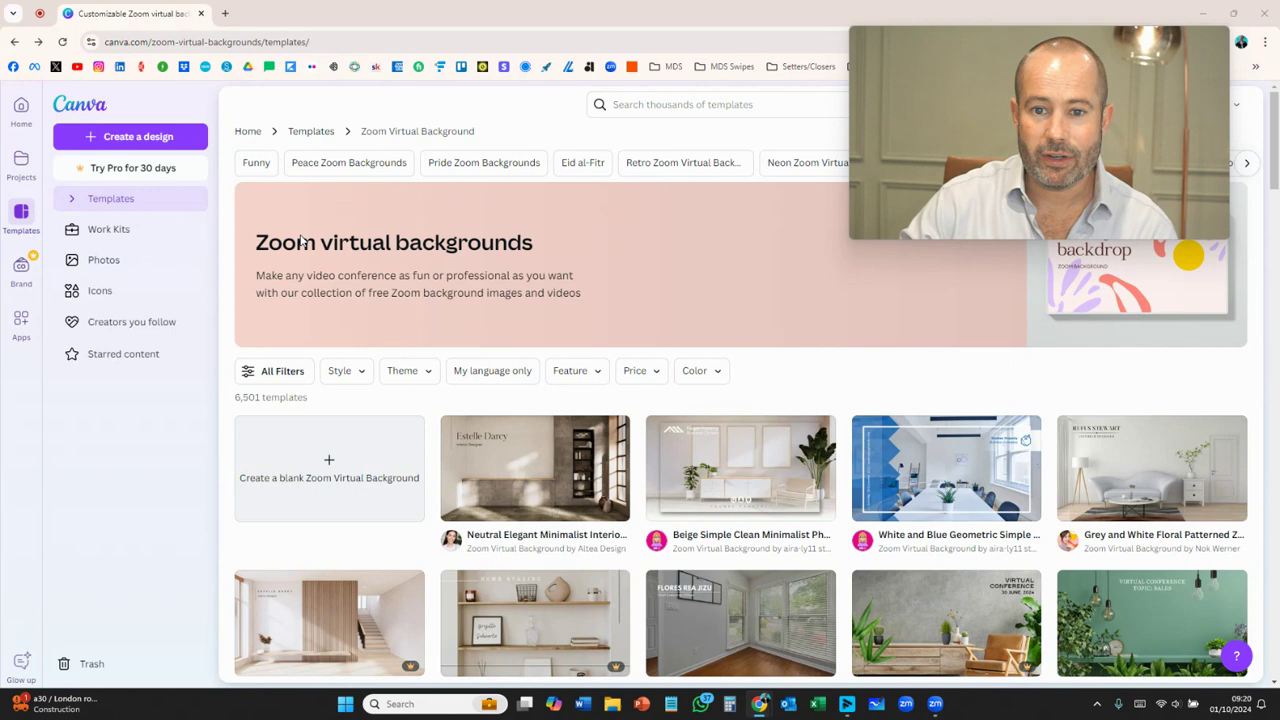
Browse the Zoom virtual background templates and preview the Black and White Lined template with the "Online Webinar" heading.
{"action": "scroll", "coordinate": [932, 497], "scroll_direction": "down", "scroll_amount": 1}
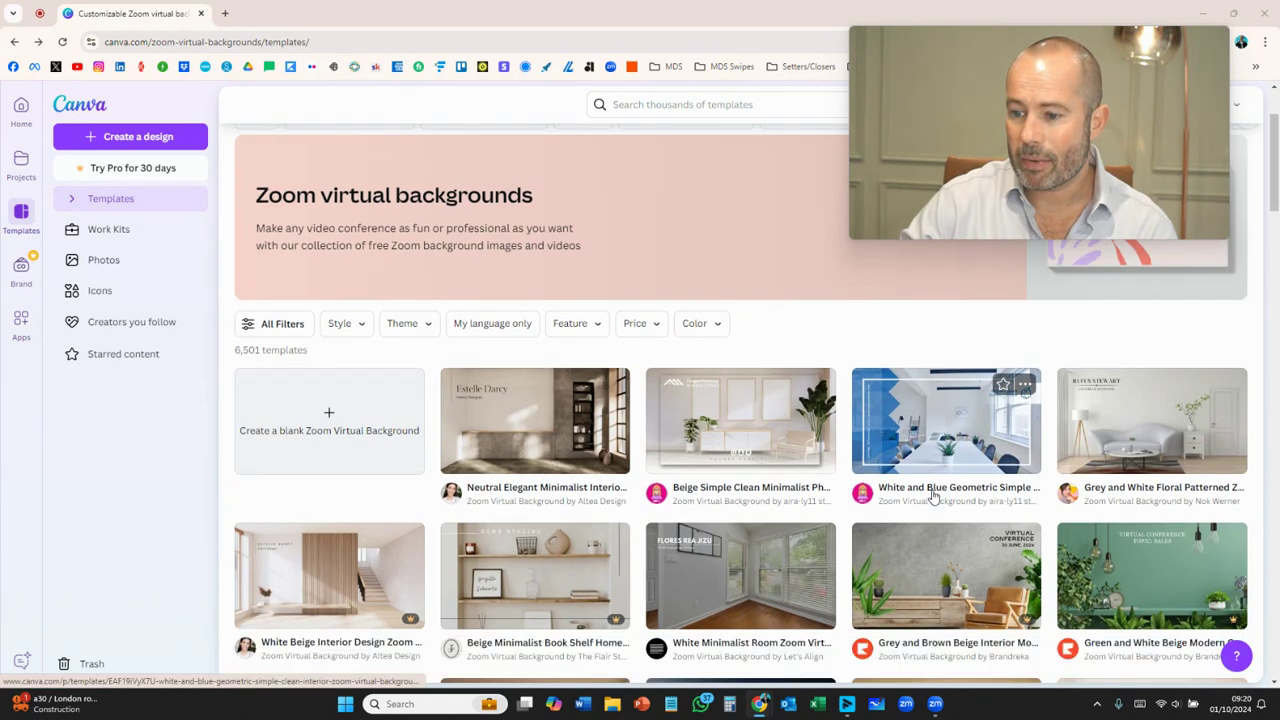
{"action": "scroll", "coordinate": [932, 497], "scroll_direction": "down", "scroll_amount": 7}
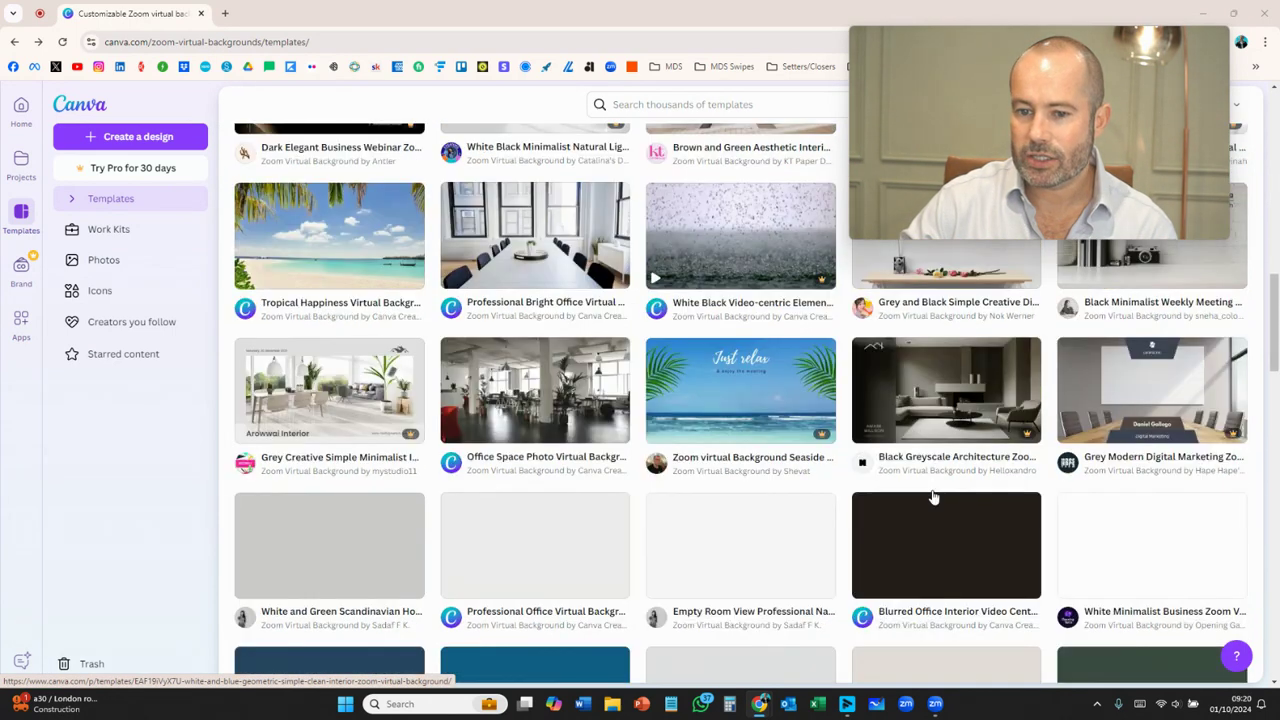
{"action": "scroll", "coordinate": [900, 460], "scroll_direction": "down", "scroll_amount": 3}
{"action": "scroll", "coordinate": [871, 457], "scroll_direction": "up", "scroll_amount": 3}
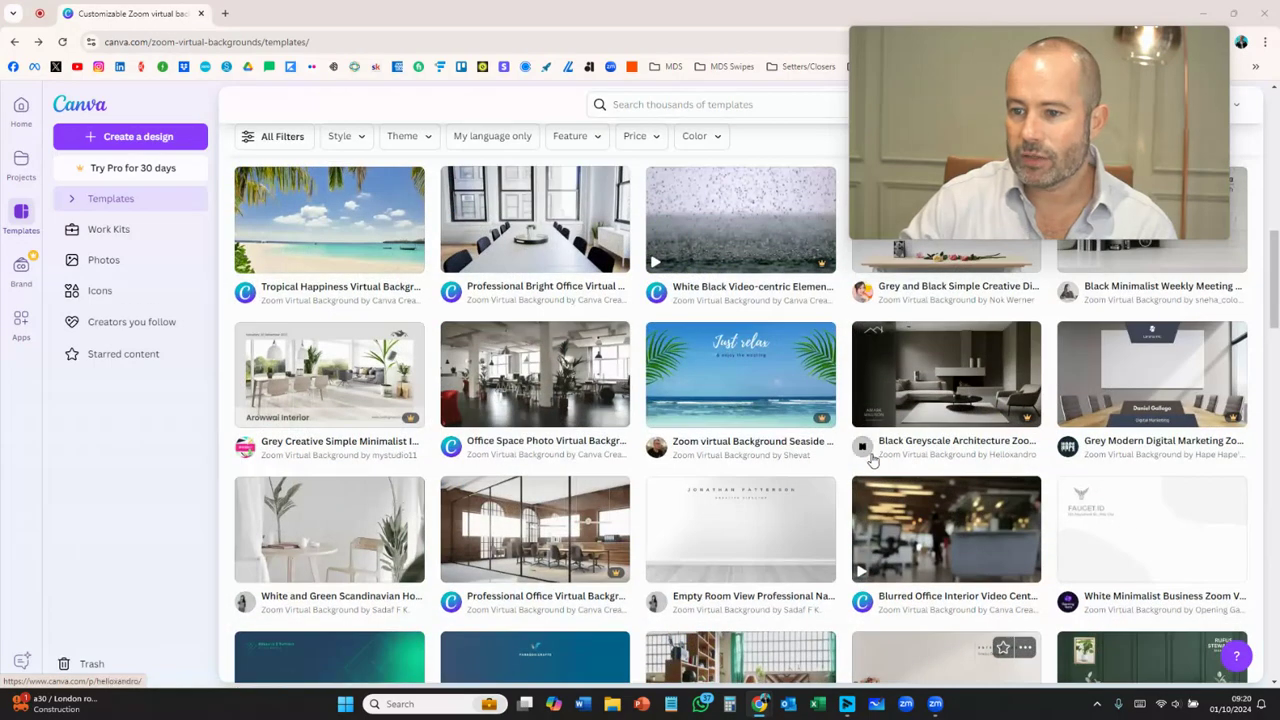
{"action": "scroll", "coordinate": [871, 459], "scroll_direction": "up", "scroll_amount": 3}
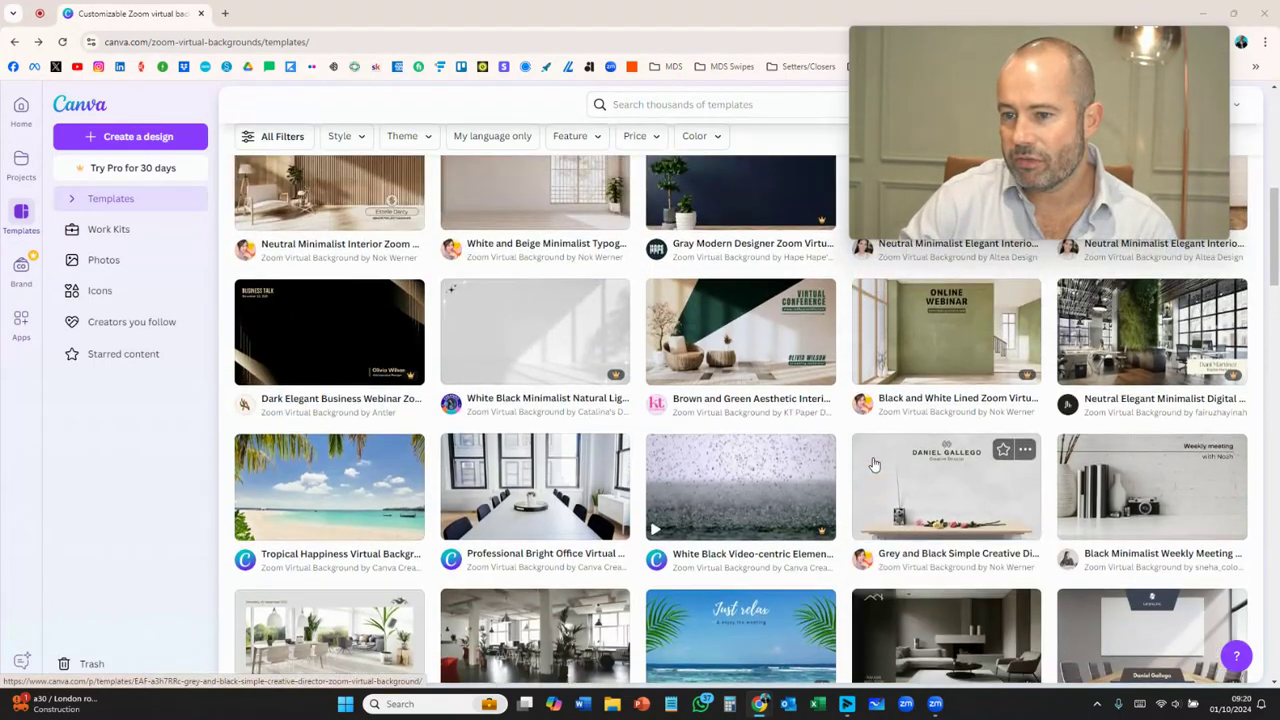
{"action": "scroll", "coordinate": [871, 463], "scroll_direction": "up", "scroll_amount": 1}
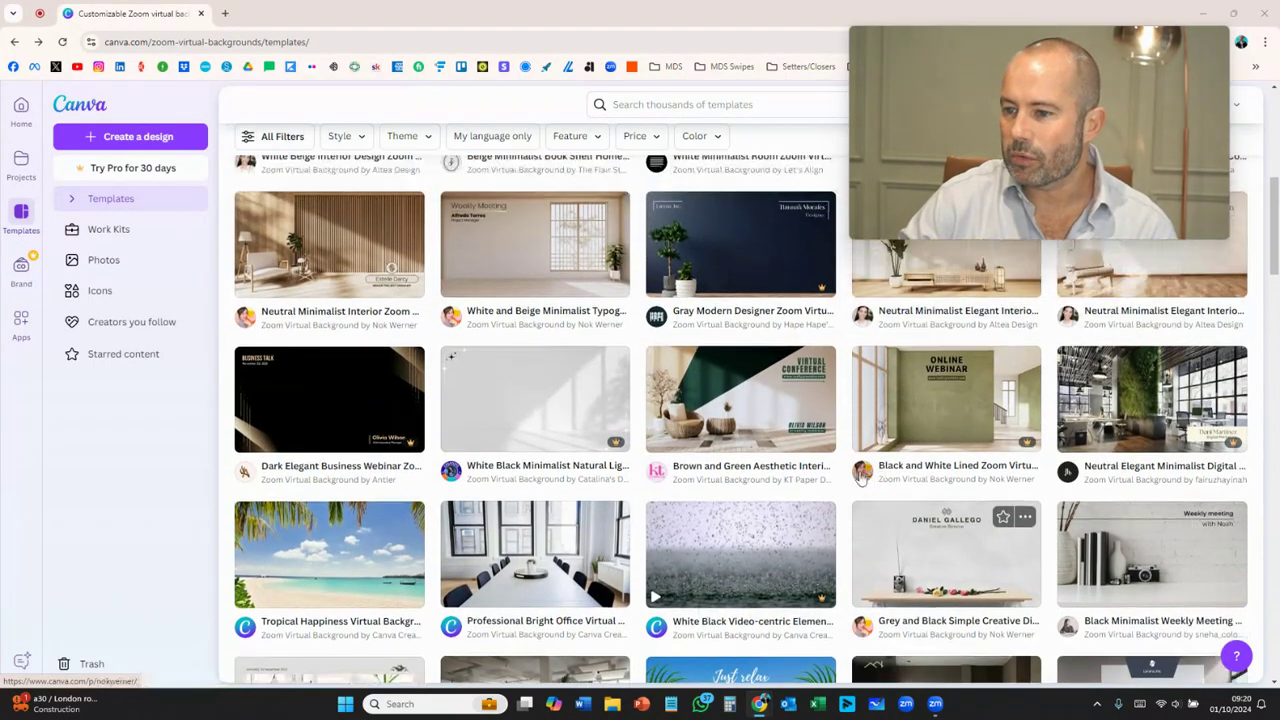
{"action": "left_click", "coordinate": [952, 449]}
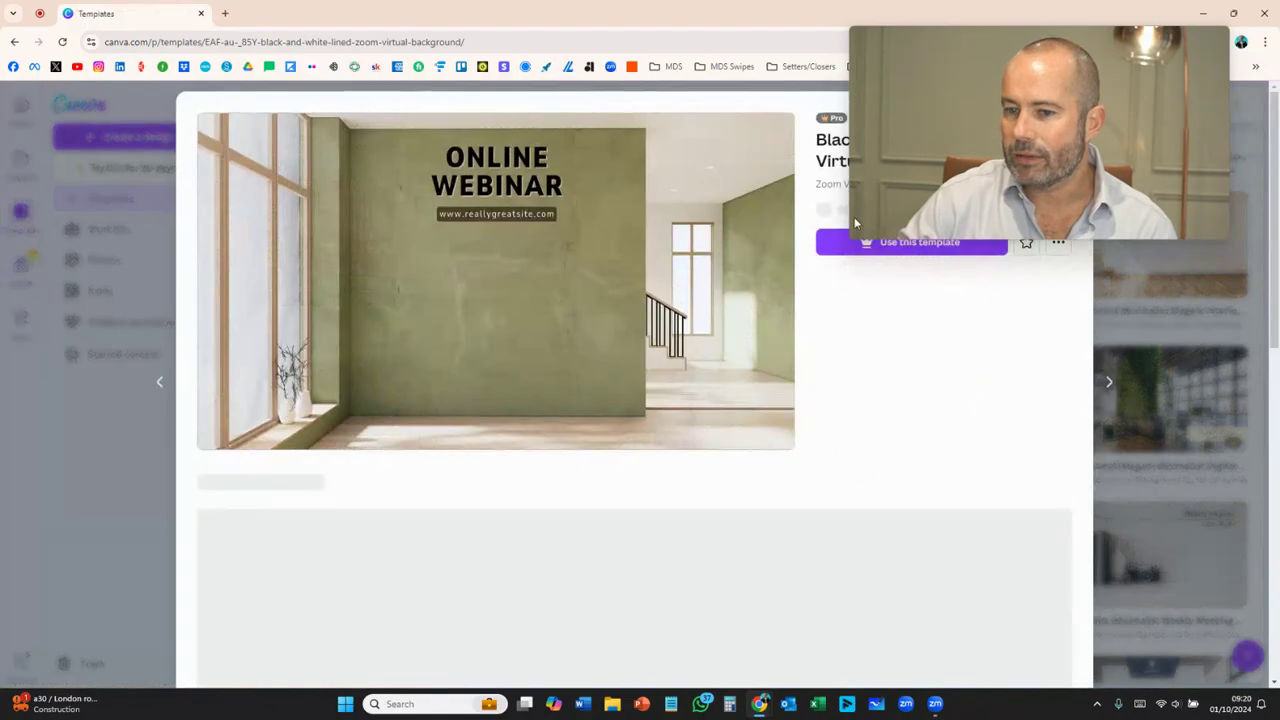
{"action": "left_click", "coordinate": [1109, 103]}
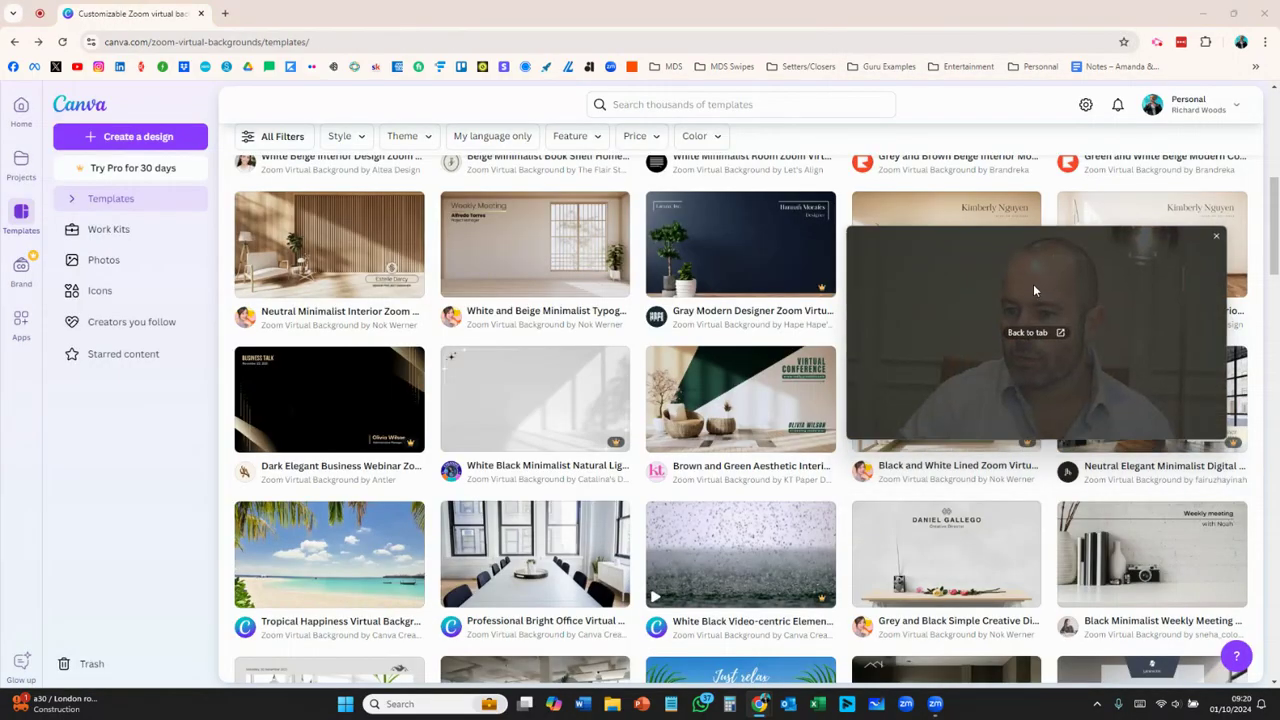
Start a design from the Brown and Green Aesthetic Interior Design Conference template and bring up the uploaded images.
{"action": "left_click", "coordinate": [704, 396]}
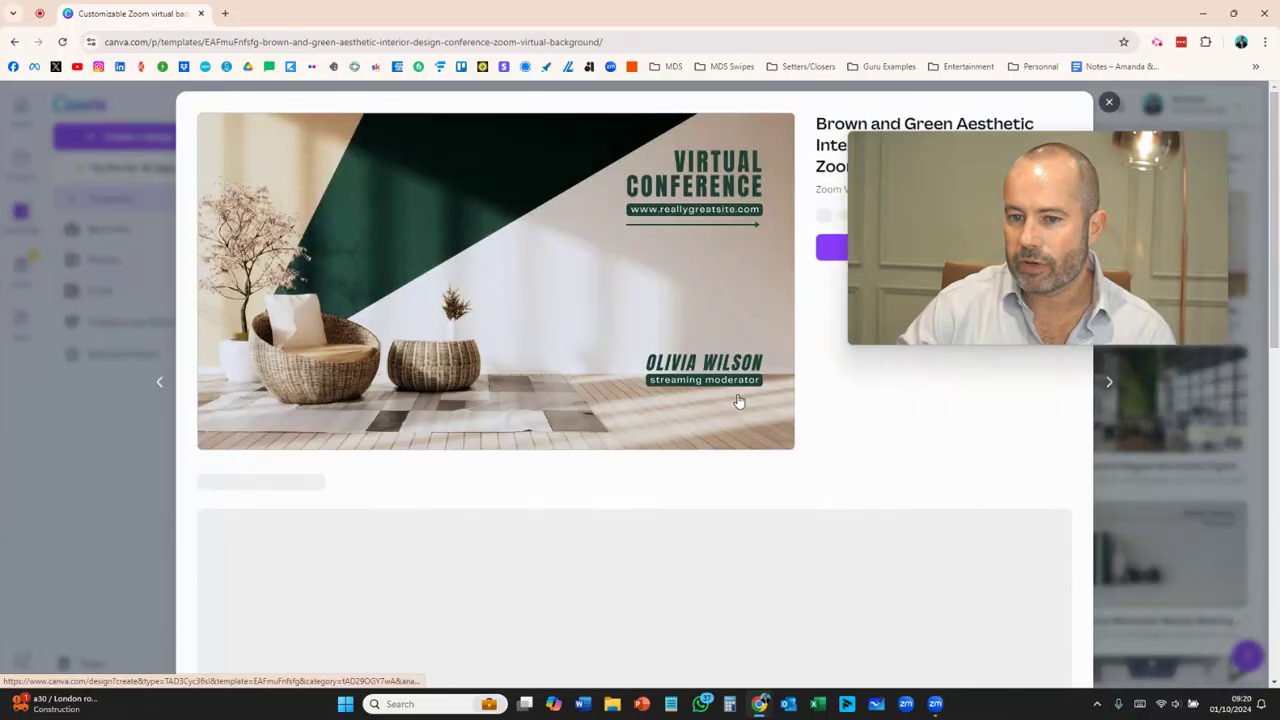
{"action": "left_click", "coordinate": [841, 265]}
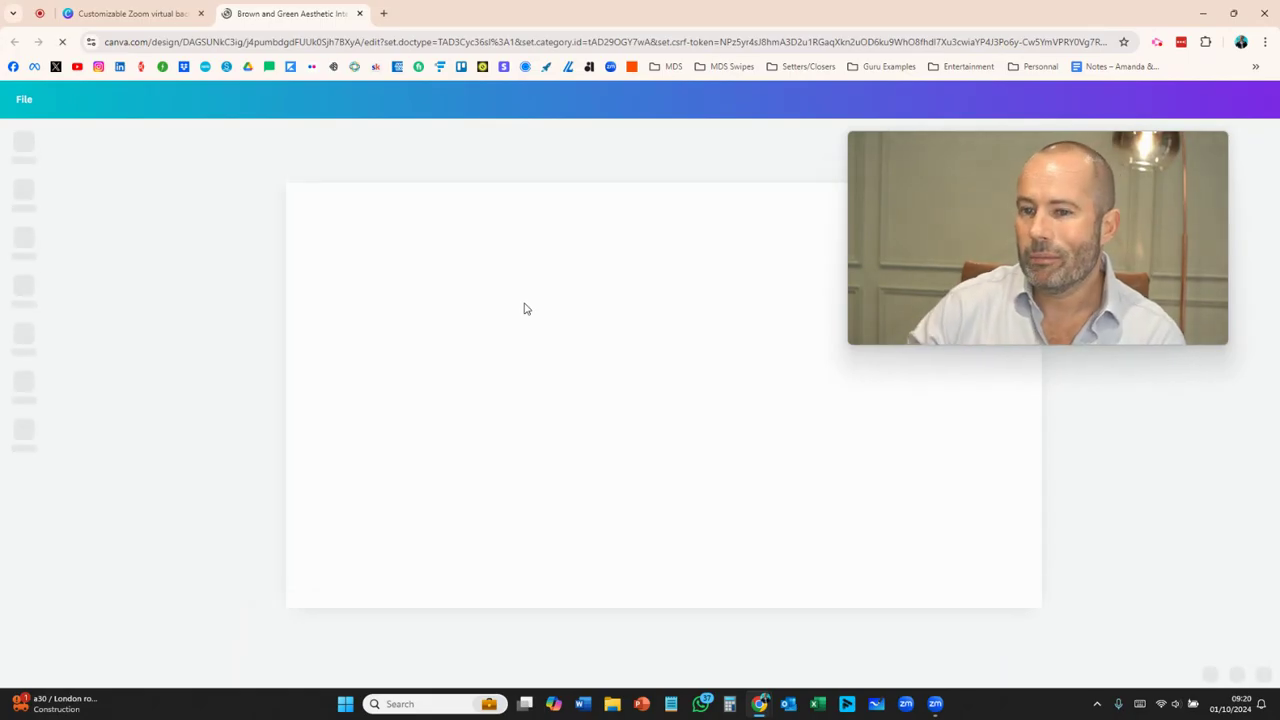
{"action": "left_click_drag", "start_coordinate": [925, 286], "coordinate": [930, 181]}
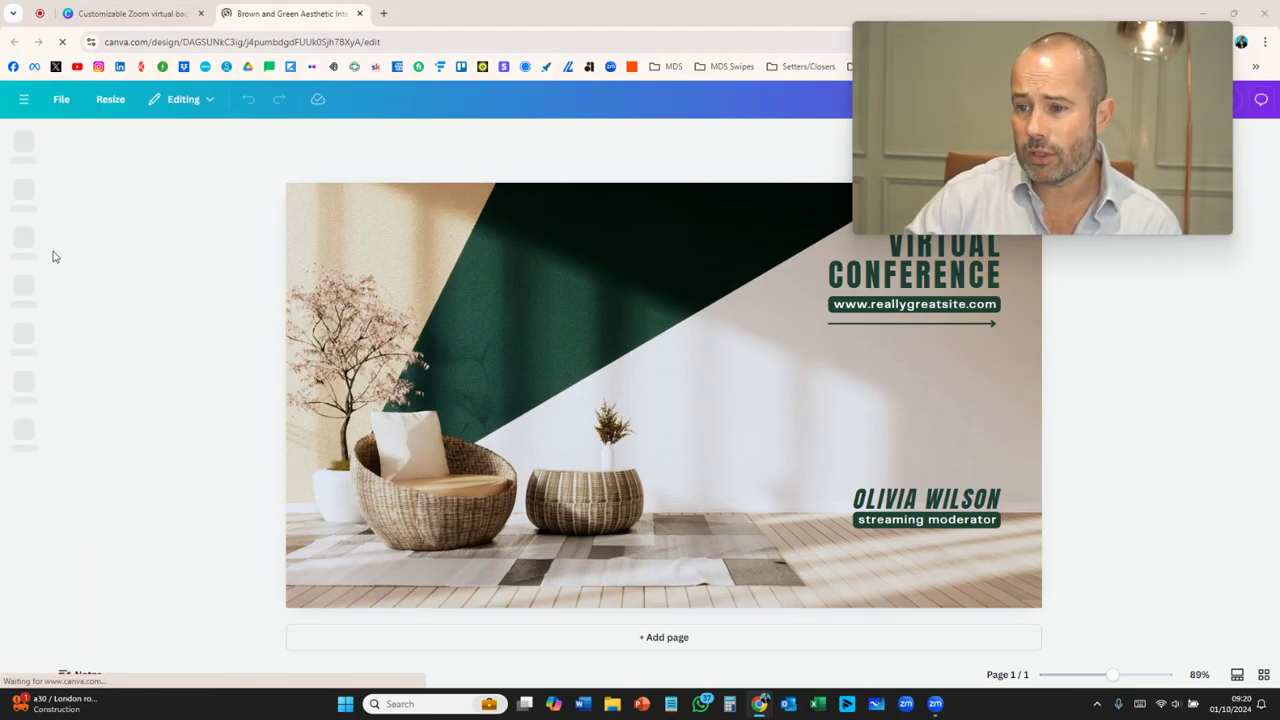
{"action": "left_click", "coordinate": [24, 245]}
{"action": "left_click", "coordinate": [24, 342]}
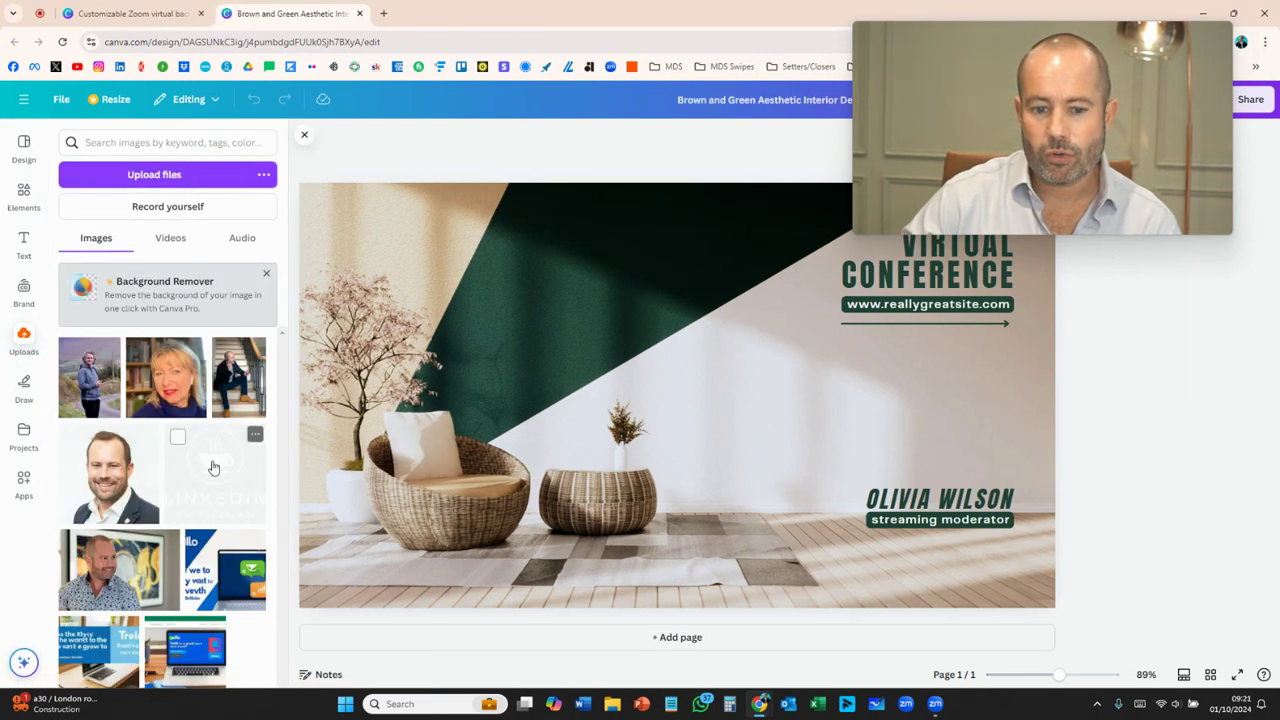
Add the uploaded white LinkedIn for Breakfast logo to the design, shrink it to about half size and move it clear of the template text.
{"action": "left_click_drag", "start_coordinate": [213, 467], "coordinate": [912, 277]}
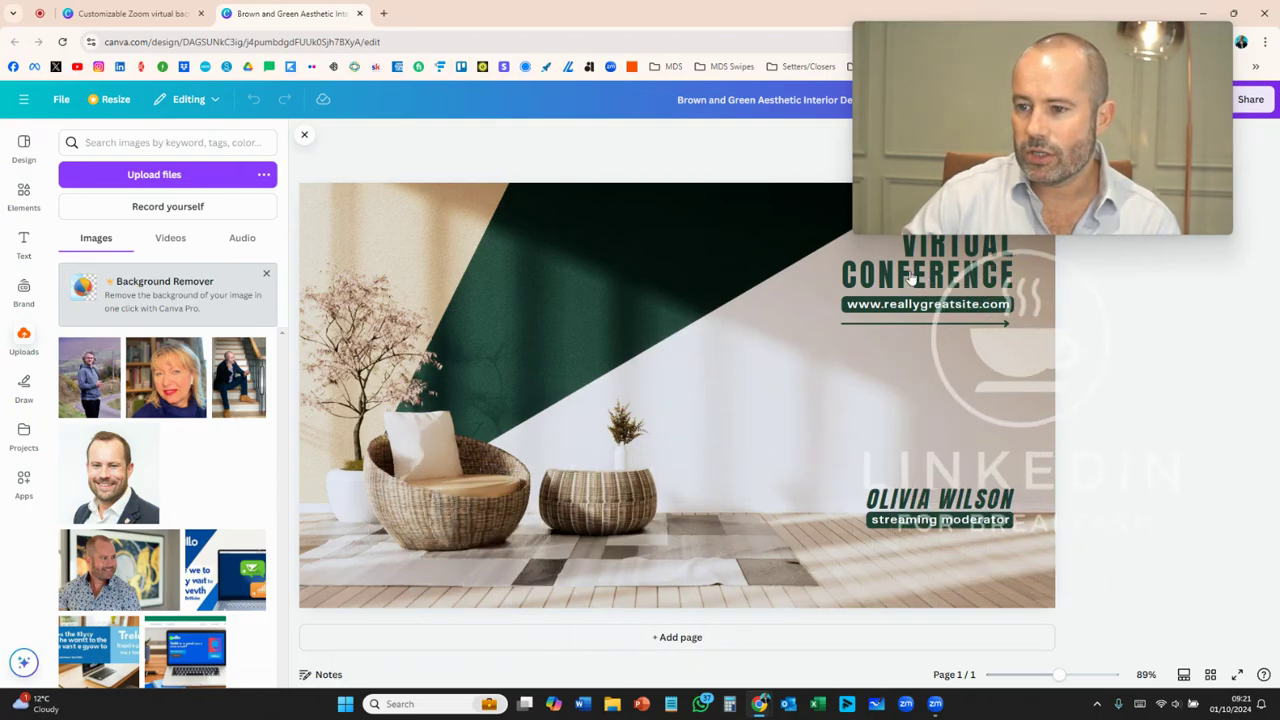
{"action": "left_click_drag", "start_coordinate": [910, 278], "coordinate": [910, 278]}
{"action": "left_click_drag", "start_coordinate": [1031, 149], "coordinate": [335, 165]}
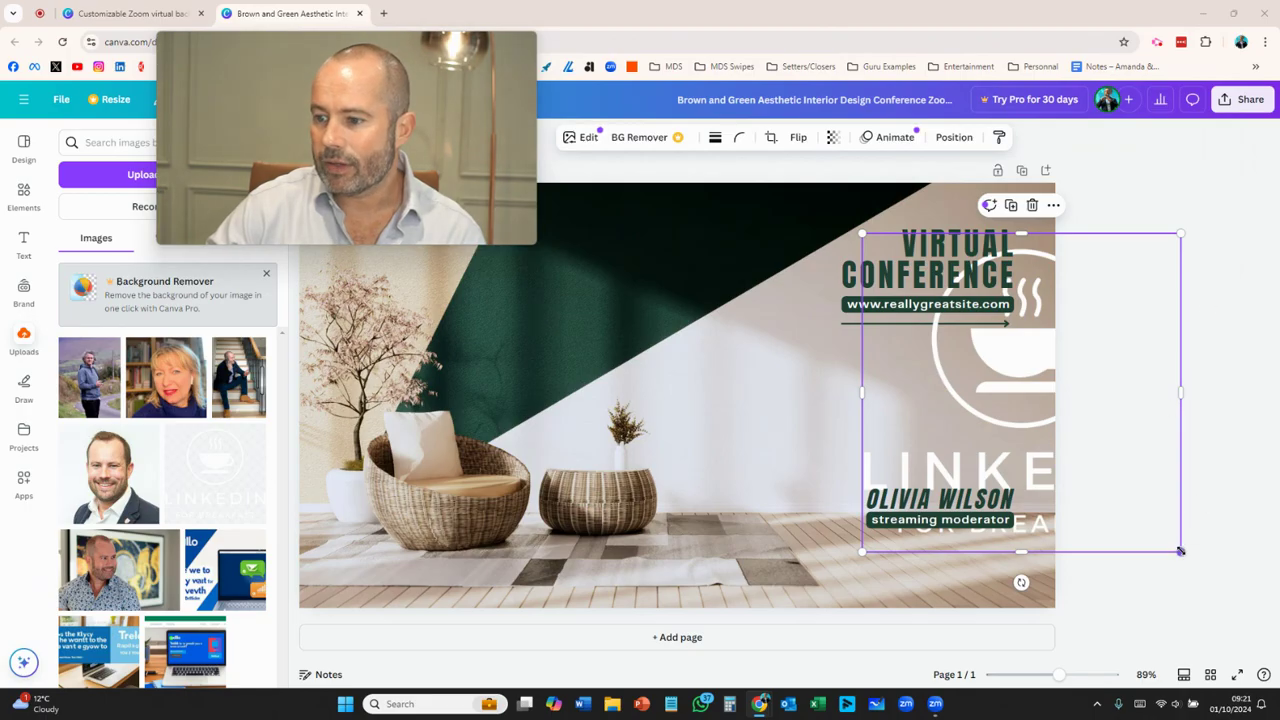
{"action": "left_click_drag", "start_coordinate": [1092, 485], "coordinate": [1036, 410]}
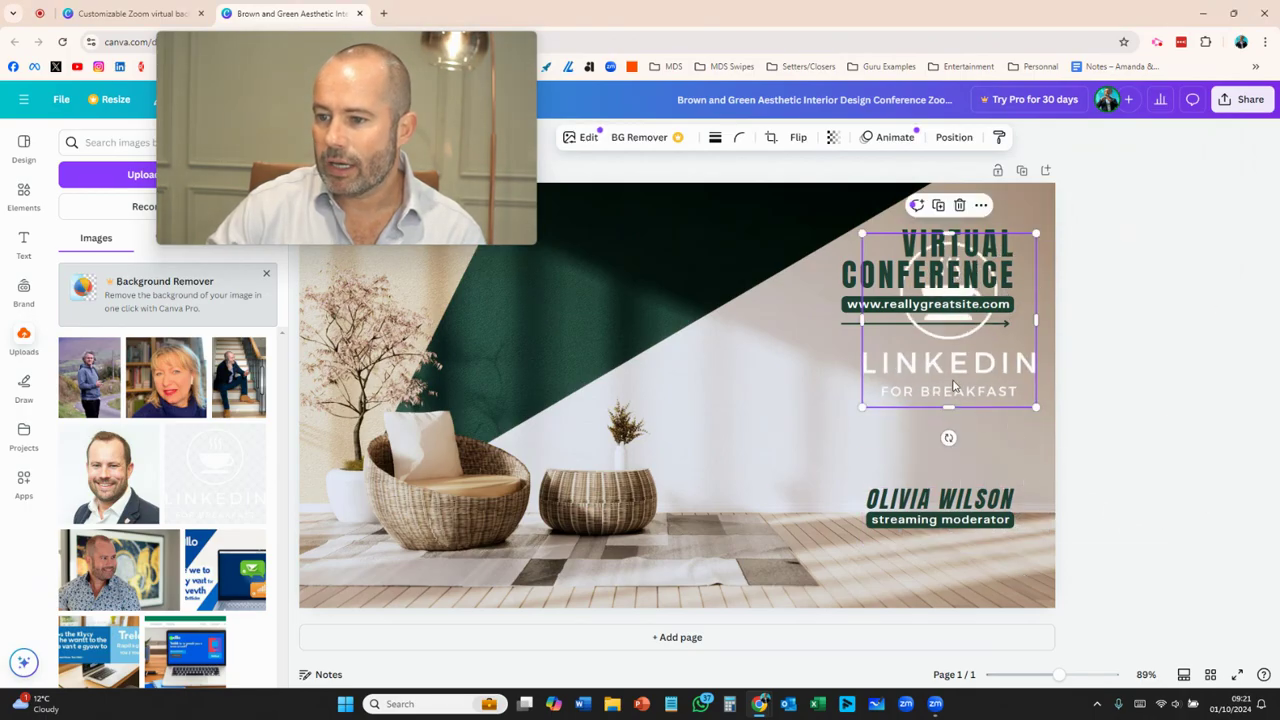
{"action": "left_click_drag", "start_coordinate": [953, 386], "coordinate": [744, 464]}
{"action": "left_click", "coordinate": [1003, 258]}
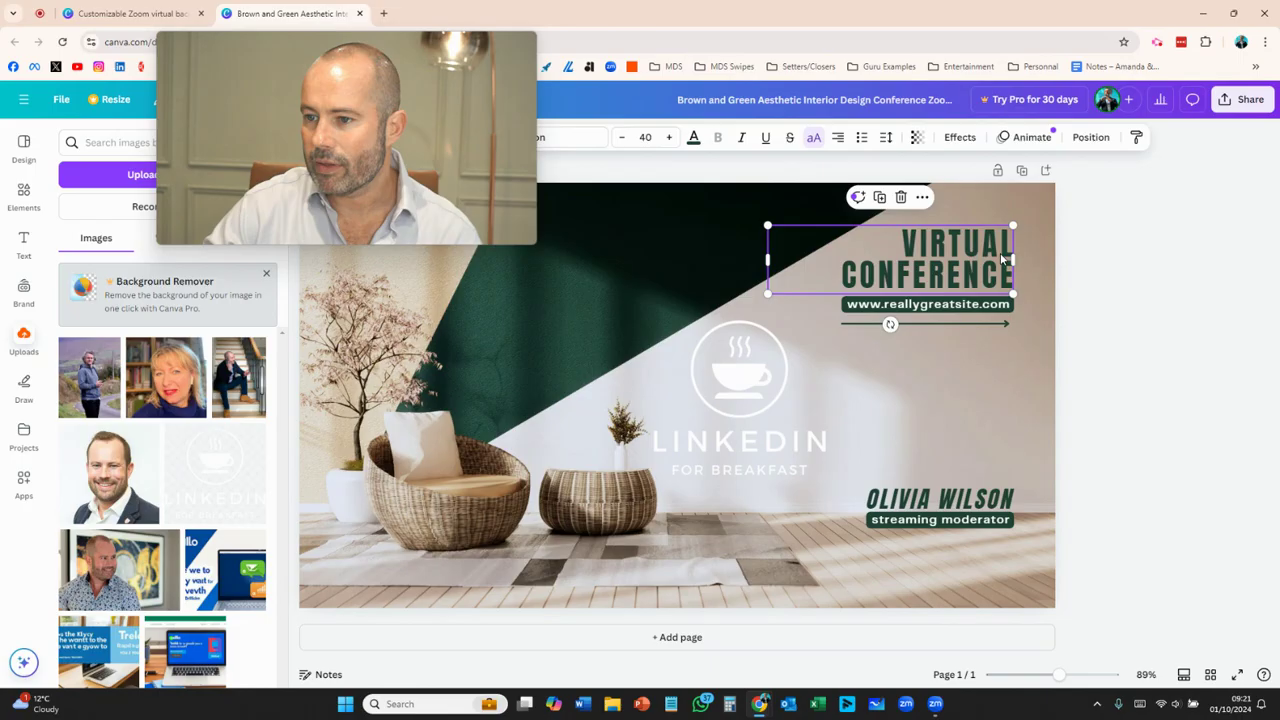
{"action": "left_click", "coordinate": [901, 197]}
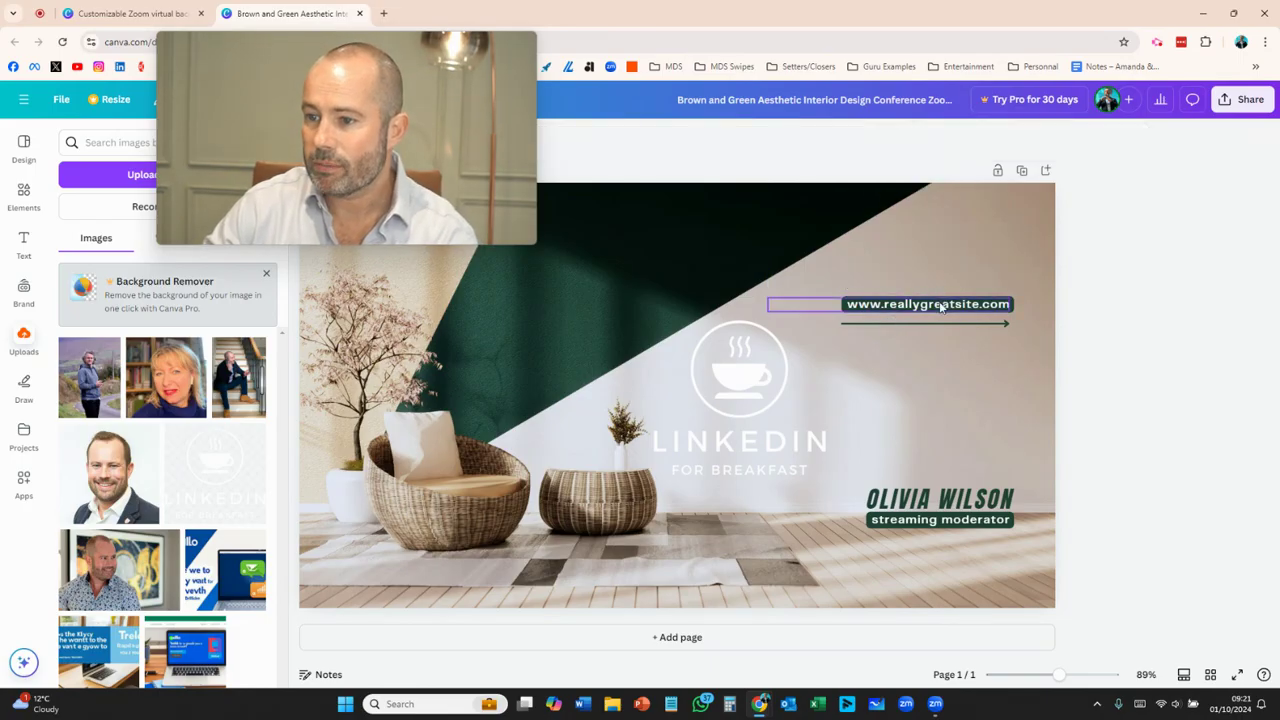
{"action": "left_click", "coordinate": [940, 308]}
{"action": "left_click", "coordinate": [899, 270]}
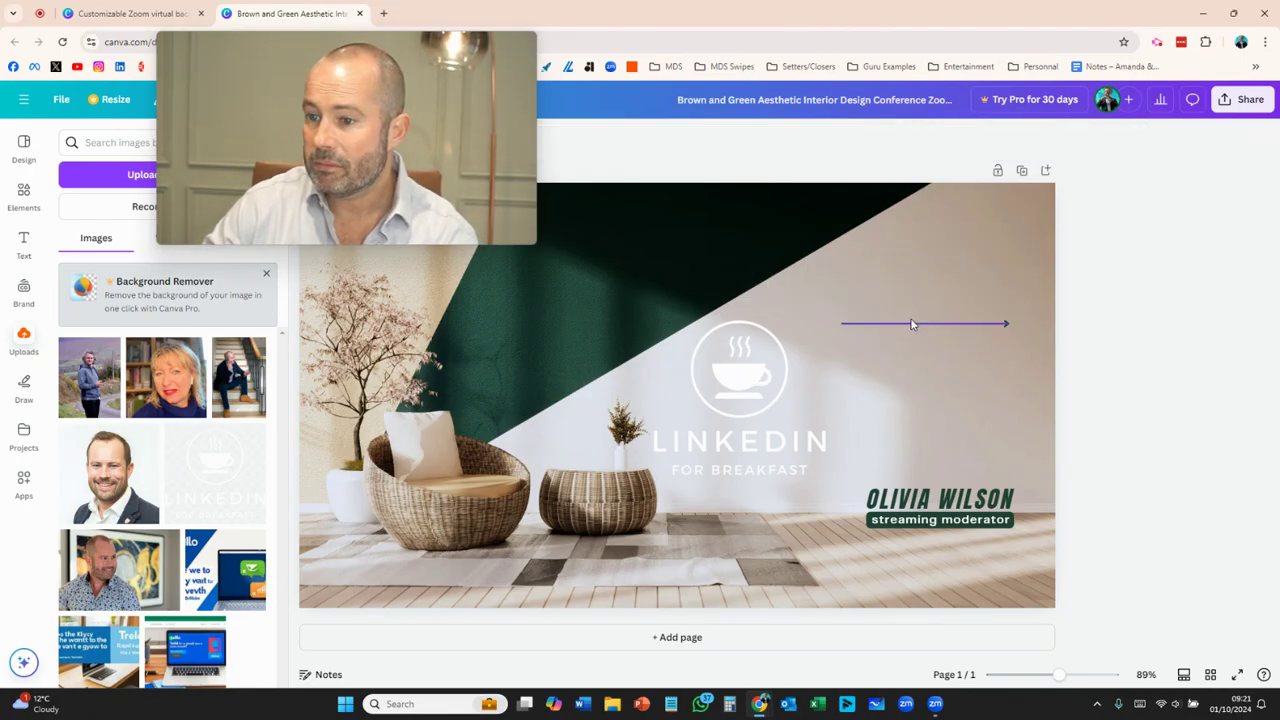
{"action": "left_click", "coordinate": [911, 323]}
{"action": "left_click", "coordinate": [934, 296]}
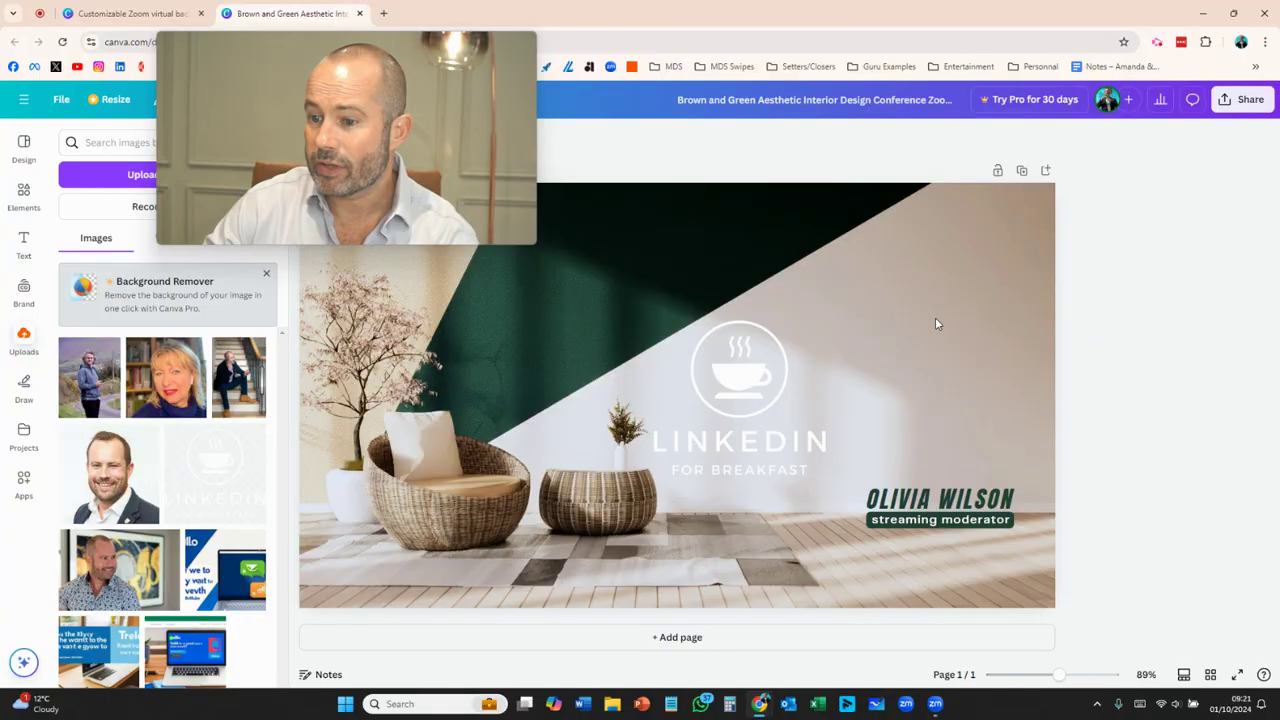
Delete the placeholder speaker name and the "streaming moderator" label from the lower part of the design.
{"action": "left_click", "coordinate": [967, 495]}
{"action": "left_click", "coordinate": [901, 458]}
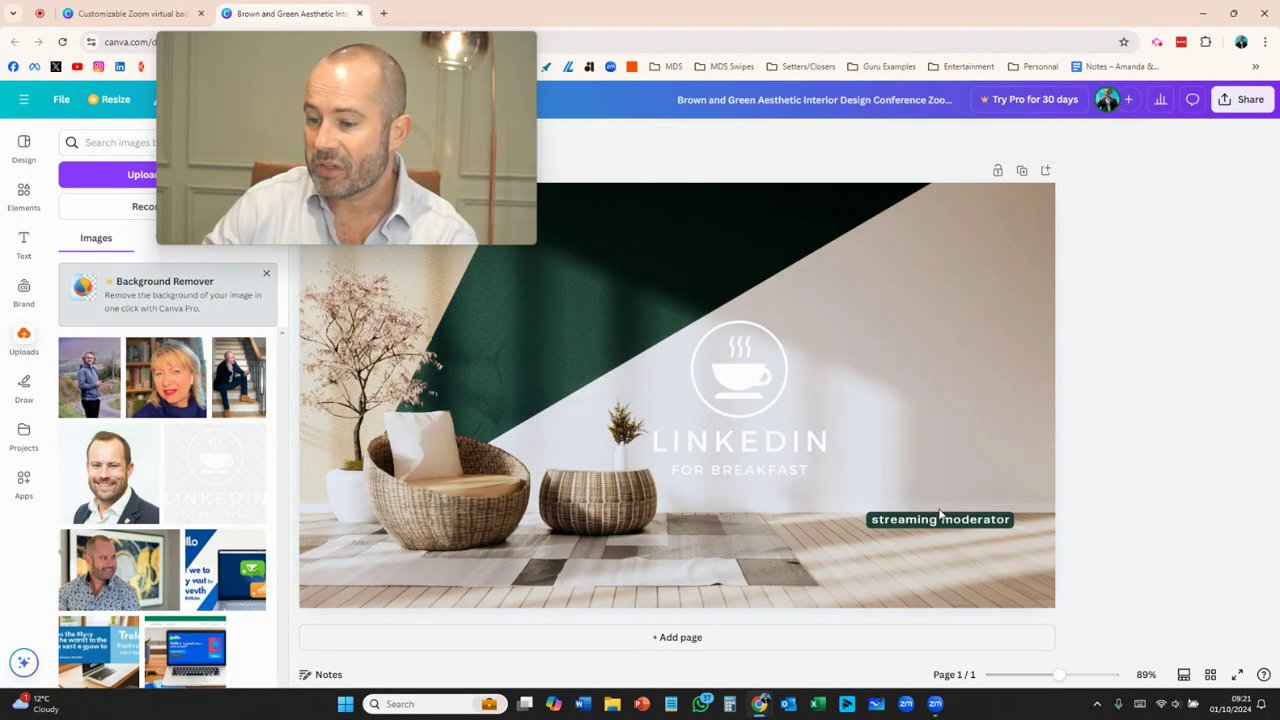
{"action": "left_click", "coordinate": [941, 516]}
{"action": "left_click", "coordinate": [935, 519]}
{"action": "left_click", "coordinate": [896, 488]}
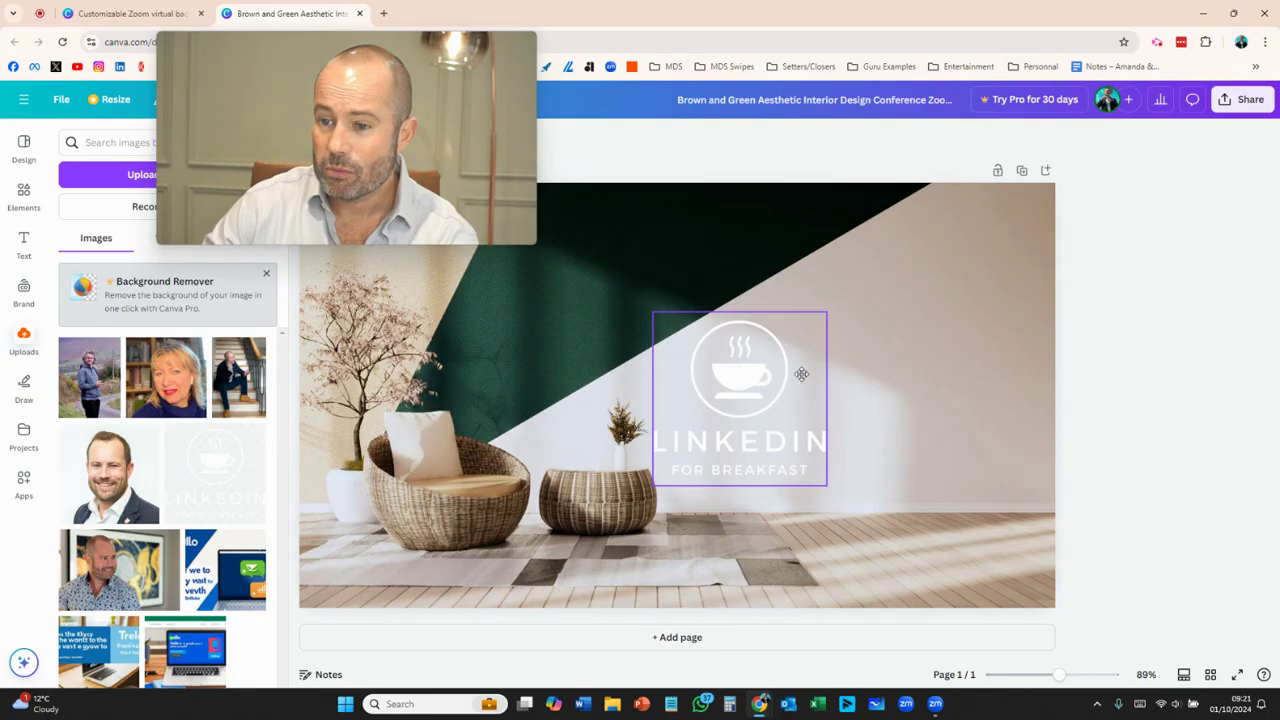
Move the LinkedIn for Breakfast logo to the upper-right corner of the design, scale it down slightly and deselect it.
{"action": "left_click_drag", "start_coordinate": [739, 381], "coordinate": [960, 293]}
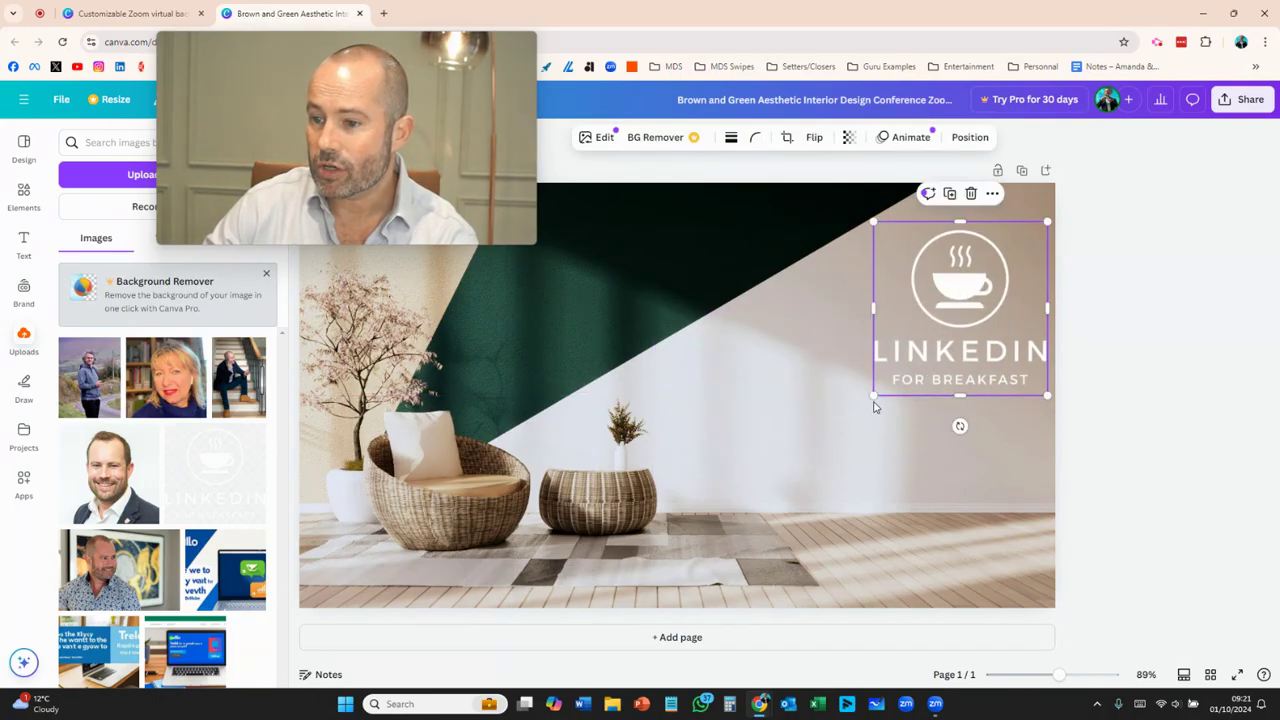
{"action": "left_click_drag", "start_coordinate": [883, 380], "coordinate": [925, 346]}
{"action": "left_click_drag", "start_coordinate": [973, 280], "coordinate": [956, 256]}
{"action": "left_click", "coordinate": [1128, 271]}
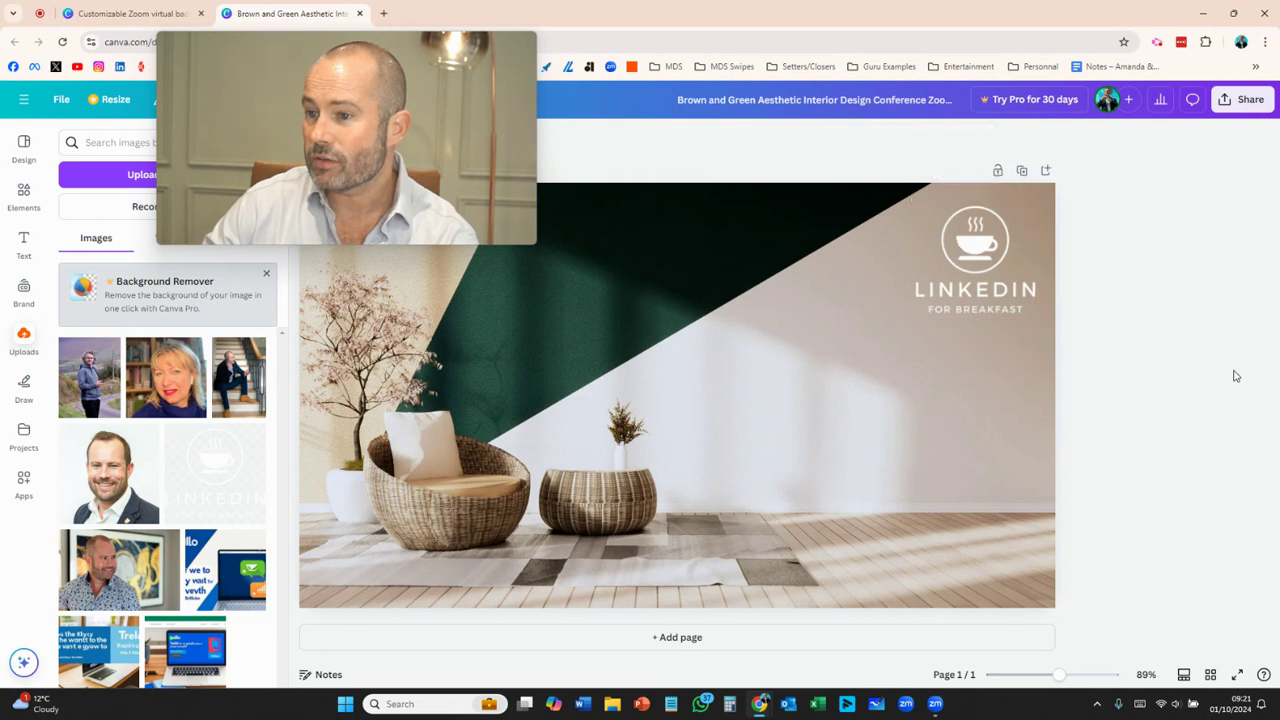